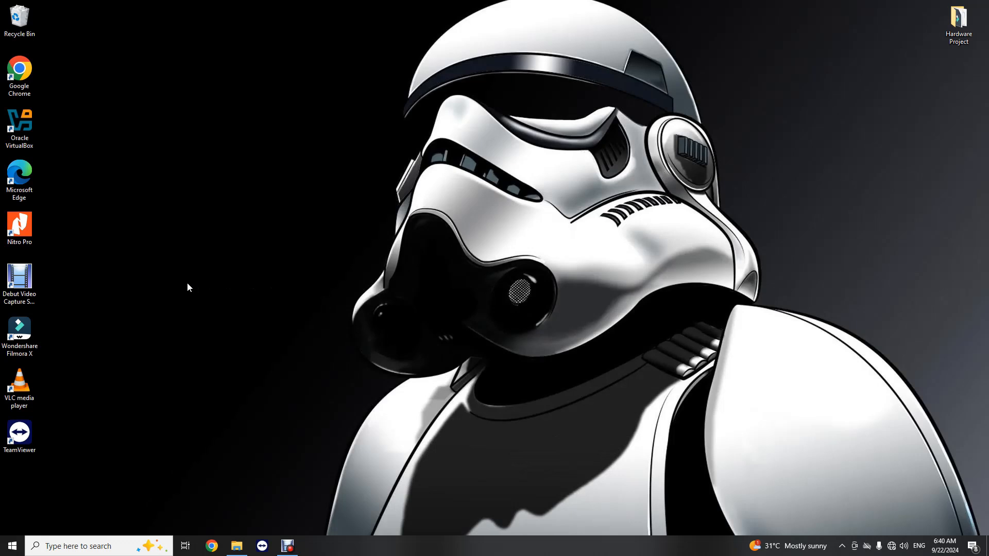
- Launch Oracle VirtualBox from its desktop icon
double_click(22, 126)
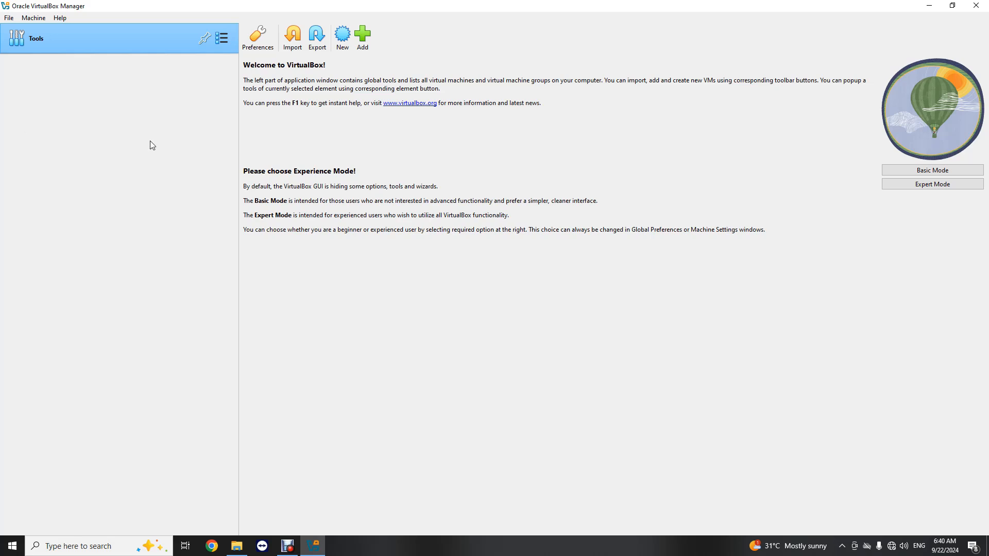
click(936, 6)
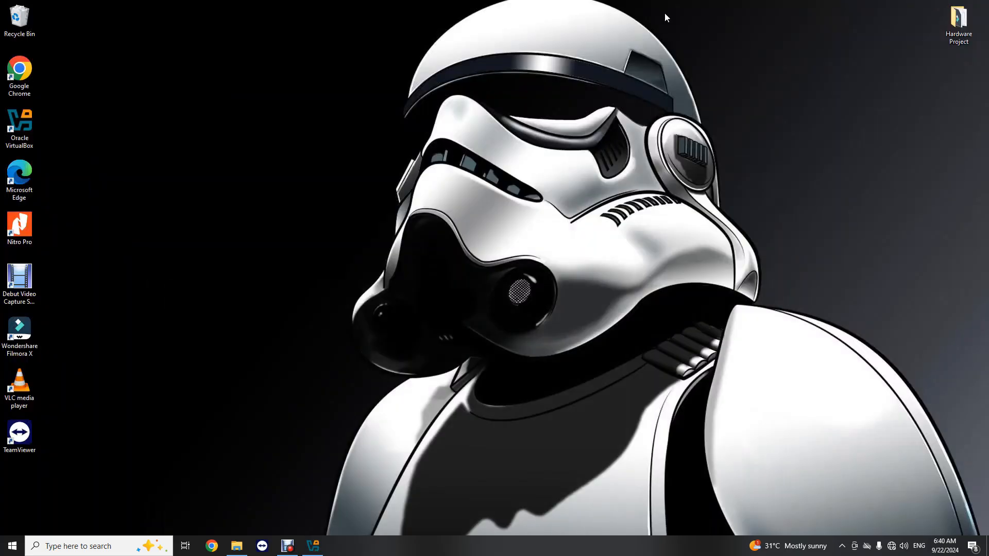
click(240, 550)
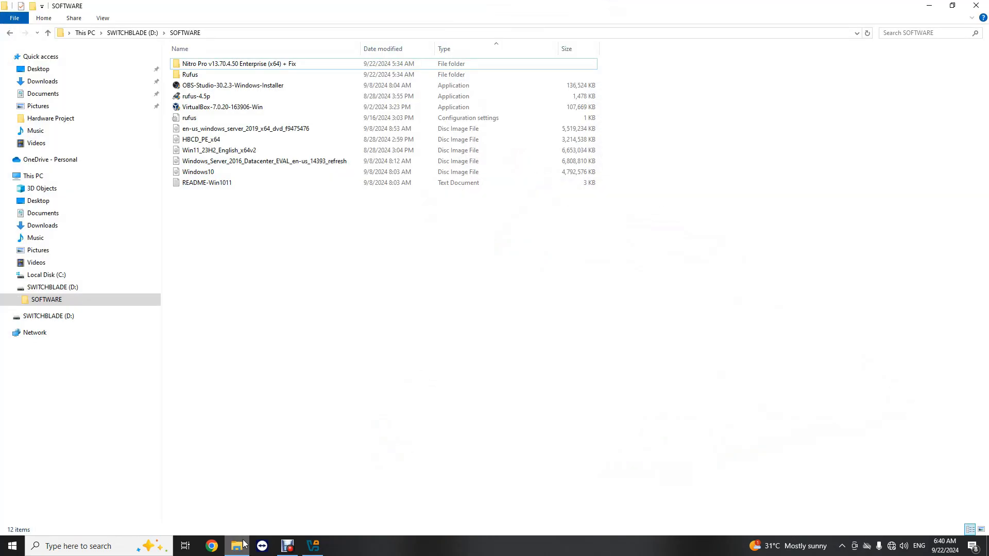
click(47, 274)
click(54, 288)
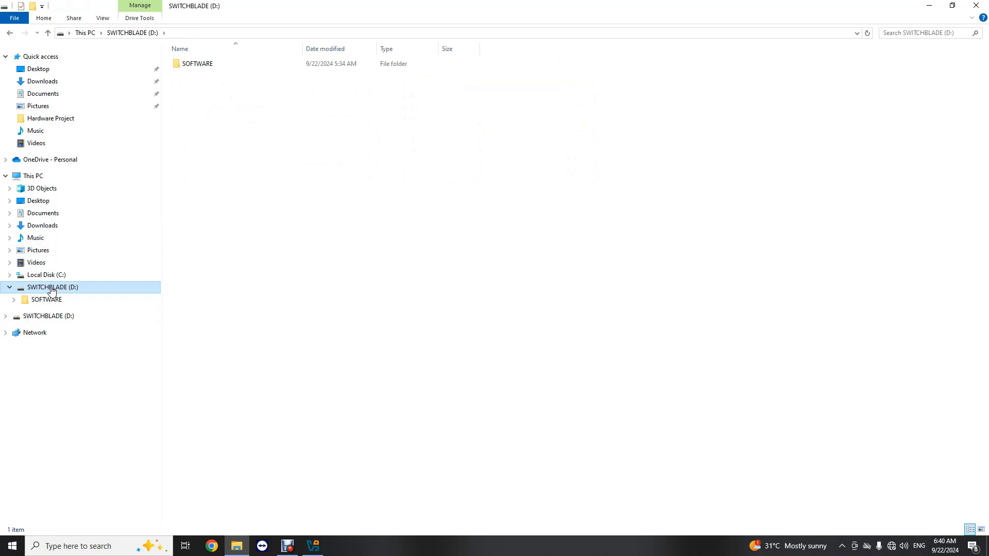
double_click(195, 64)
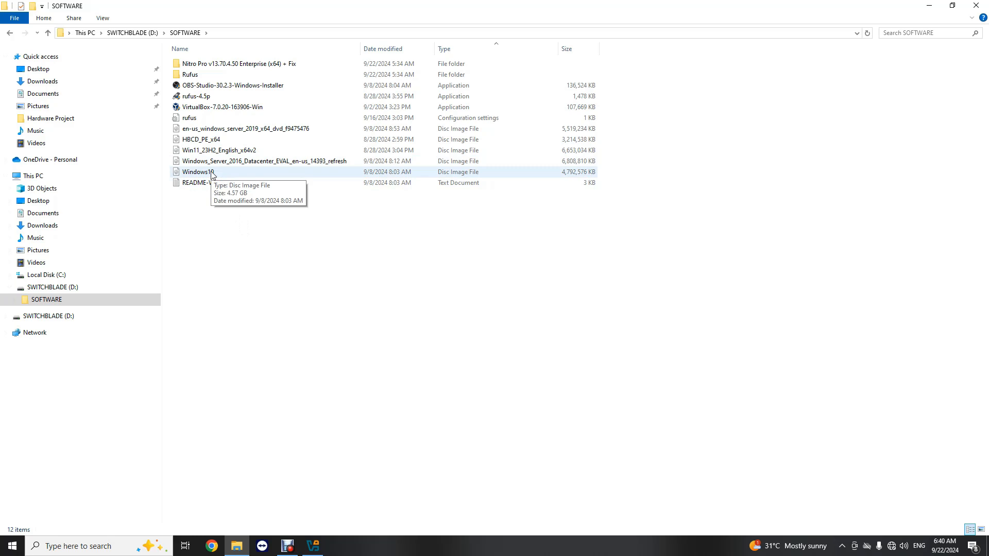
click(930, 6)
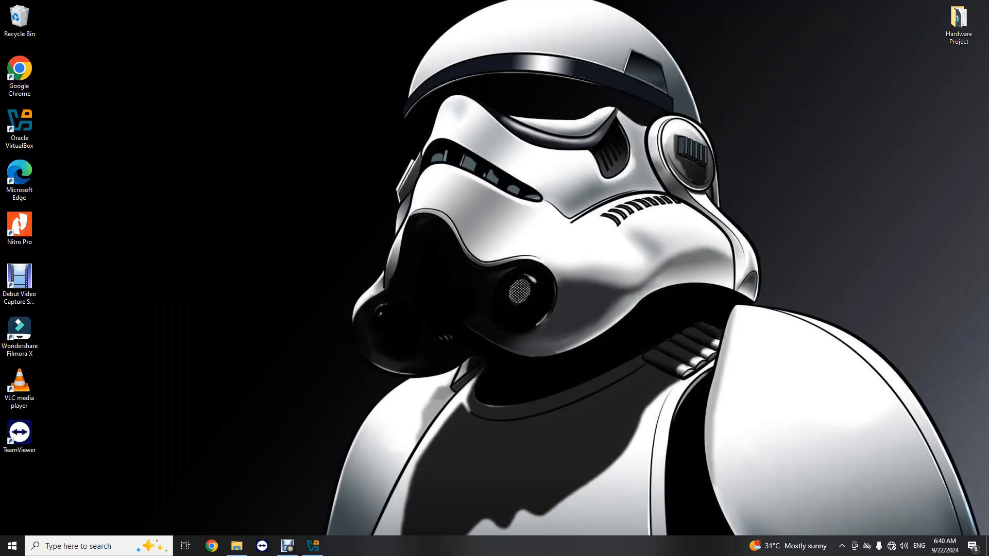
- Create a new VM named 'Windows 10' with version Windows 10 (64-bit), then continue
click(313, 546)
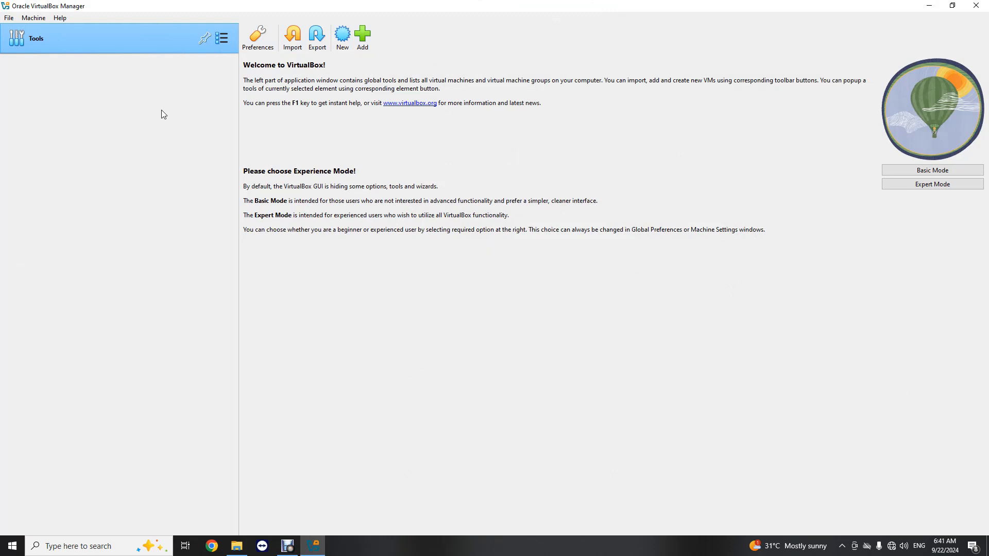
click(346, 37)
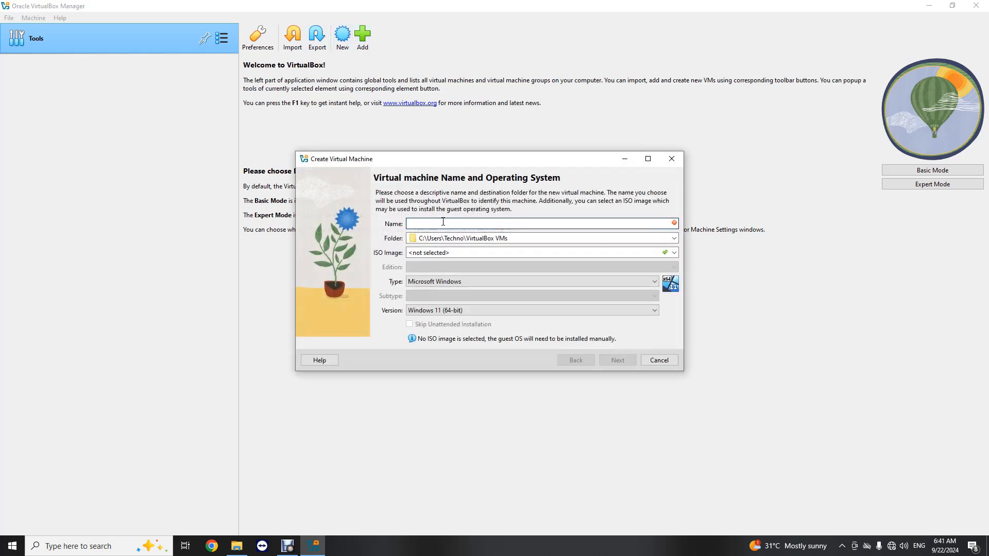
text(Windows 10)
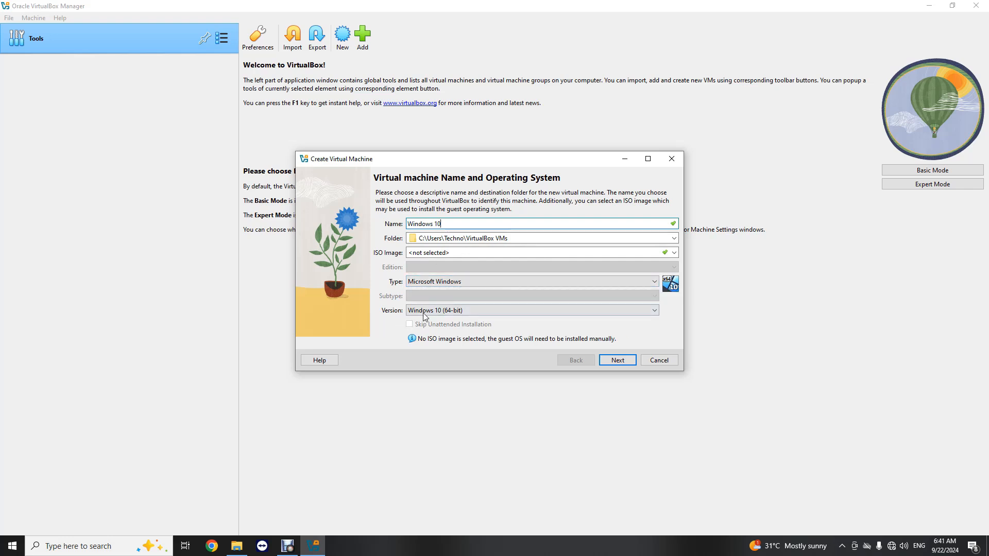
click(507, 311)
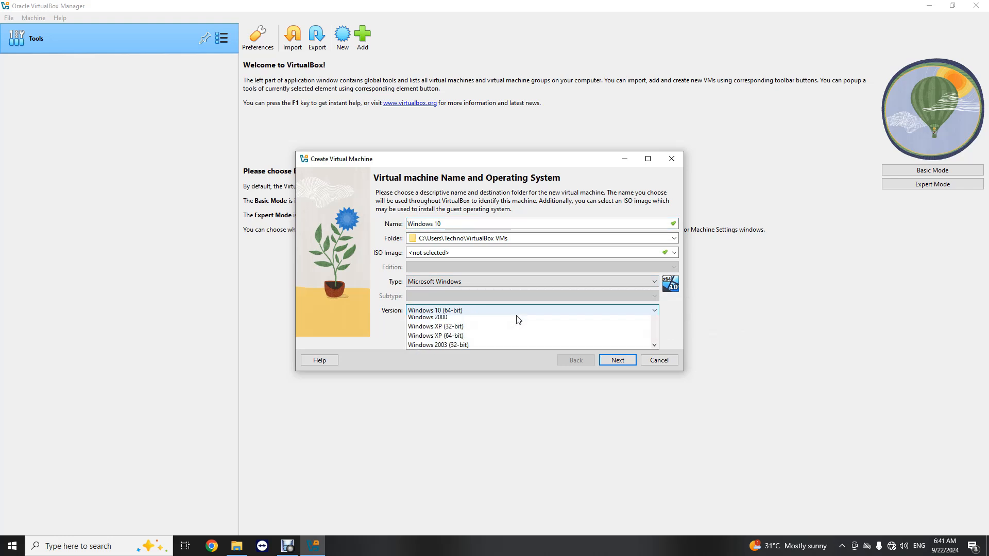
scroll(477, 384, down, 2)
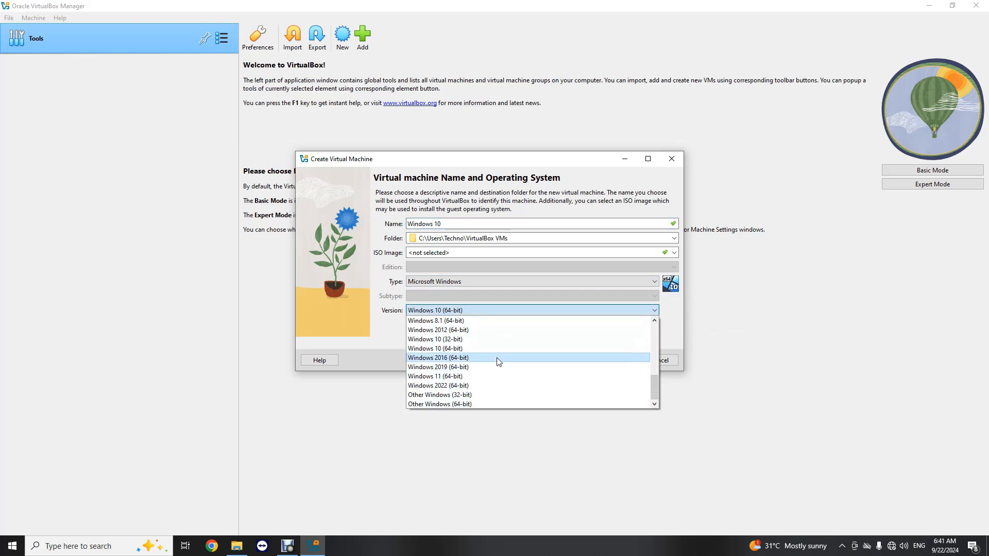
click(447, 352)
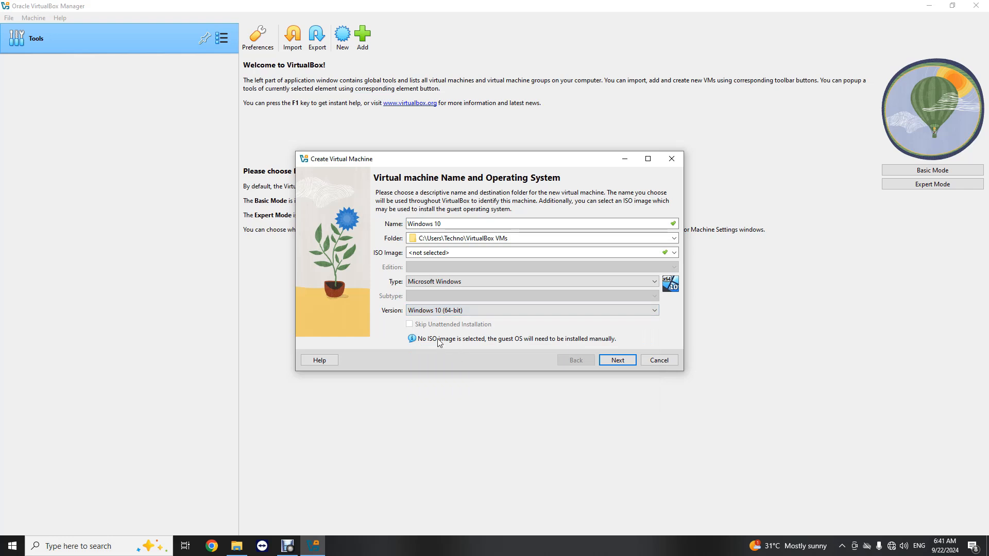
click(617, 361)
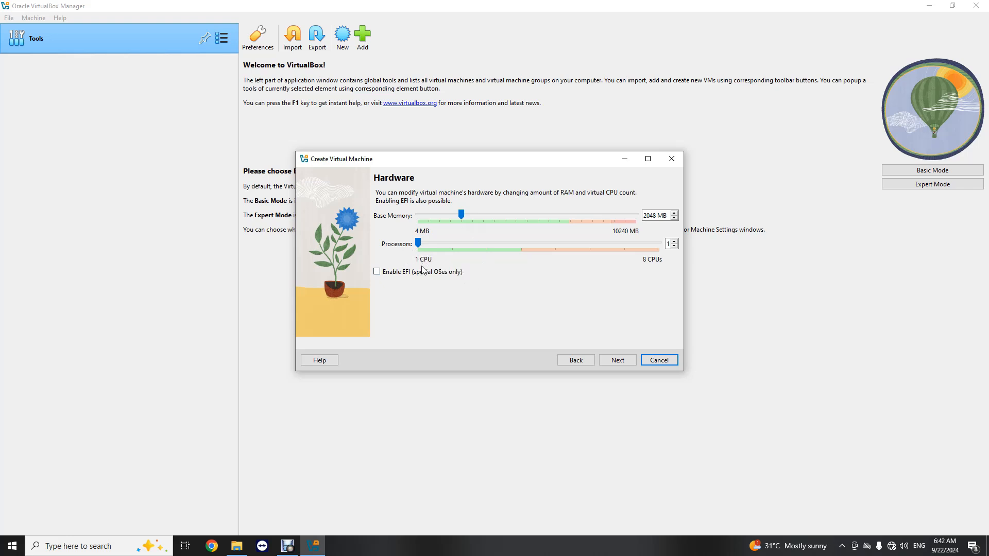
- Keep 2048 MB memory, 1 CPU and a 50.00 GB virtual disk, and create the VM
click(607, 362)
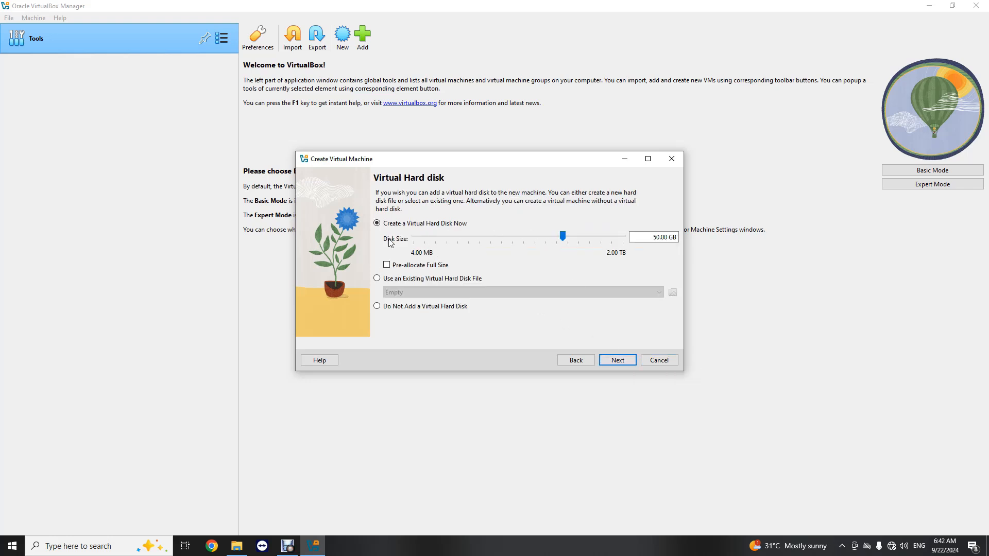
triple_click(651, 237)
drag(648, 238, 685, 240)
click(650, 238)
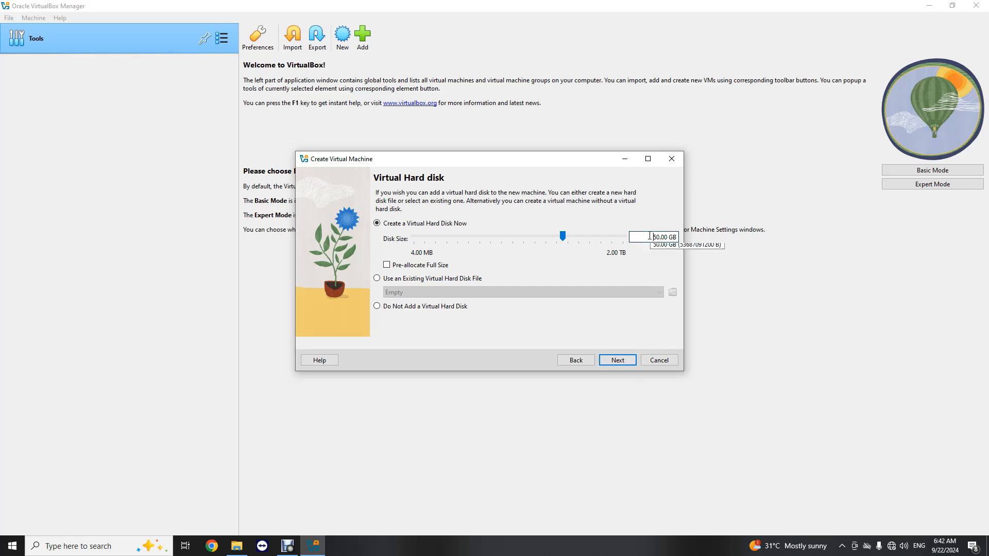
click(618, 360)
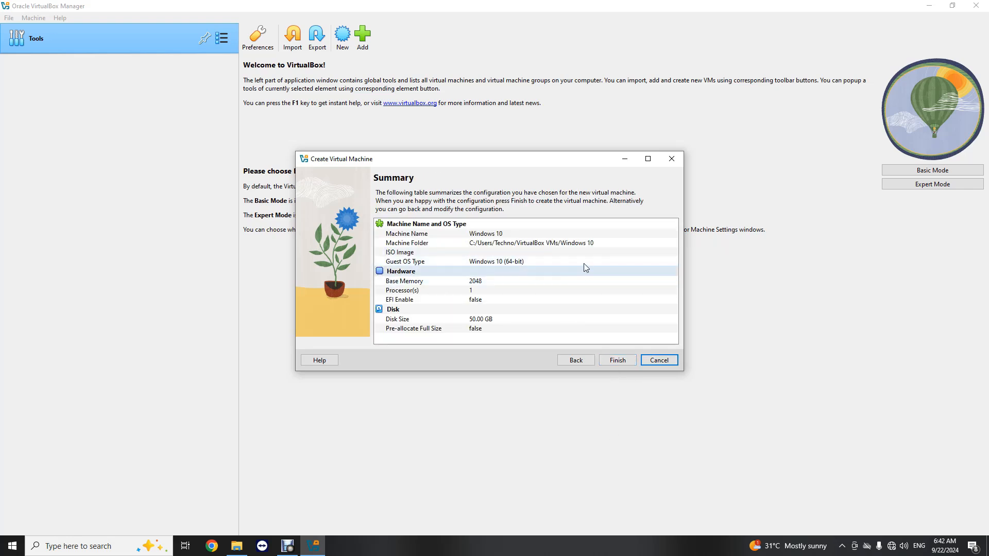
click(619, 362)
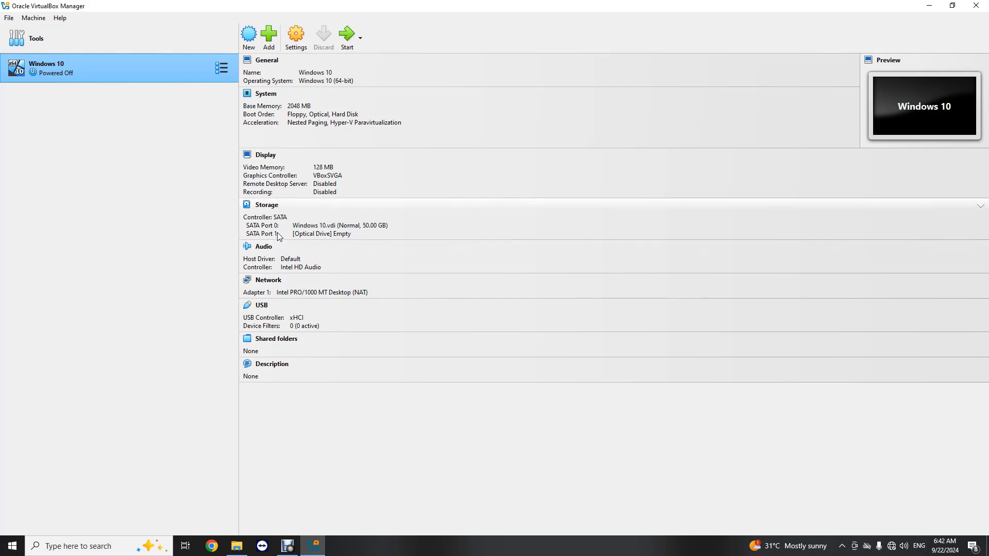
- Start the Windows 10 VM maximised and boot it from D:\SOFTWARE\Windows10.iso
click(345, 40)
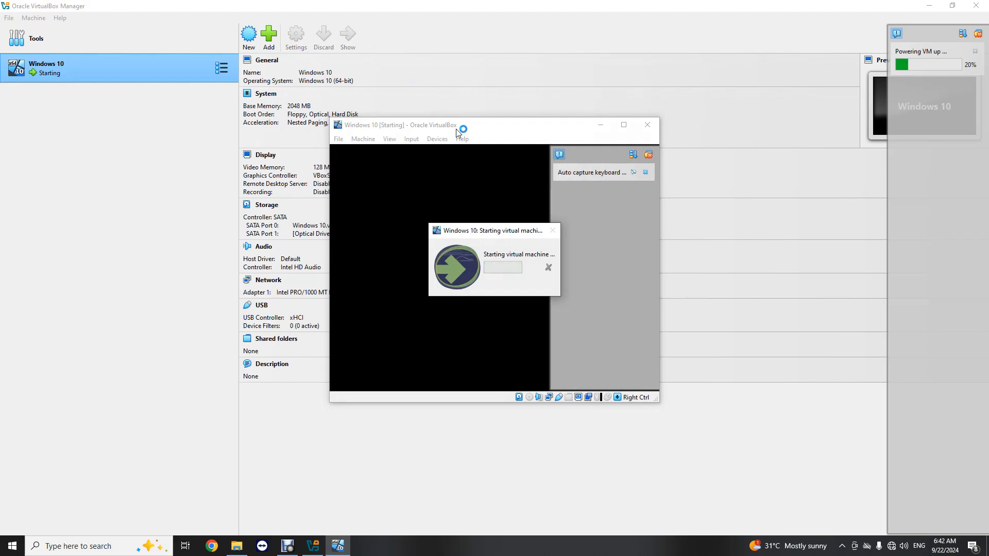
click(624, 126)
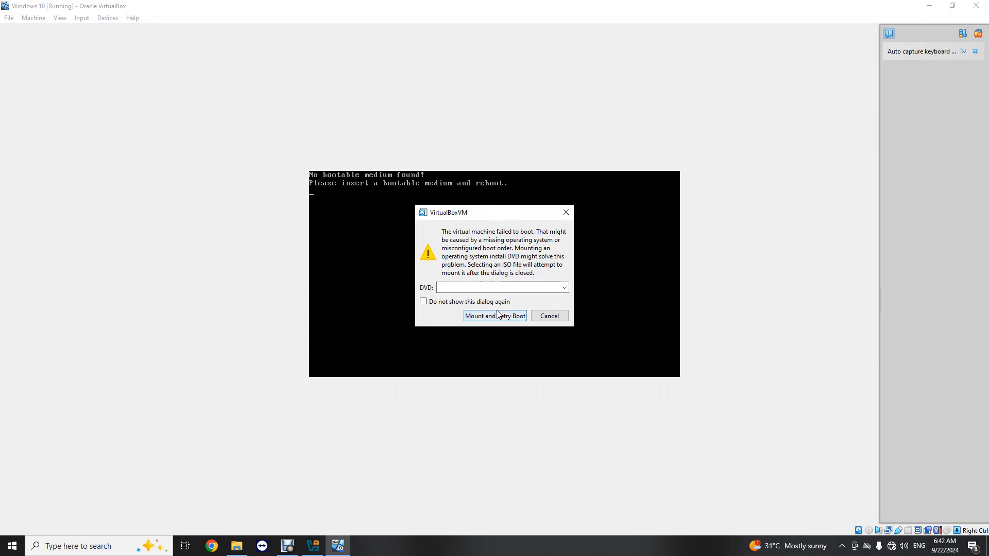
click(564, 287)
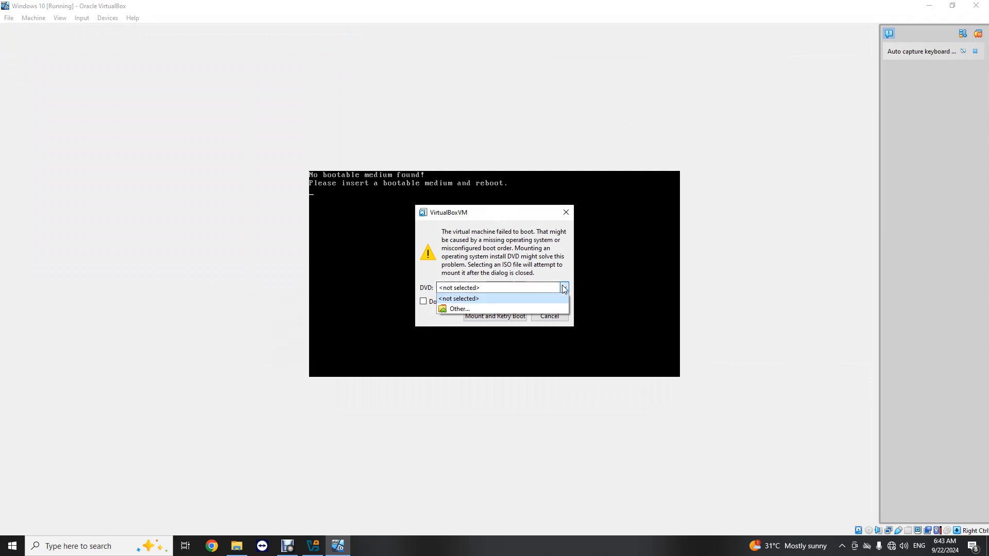
click(493, 286)
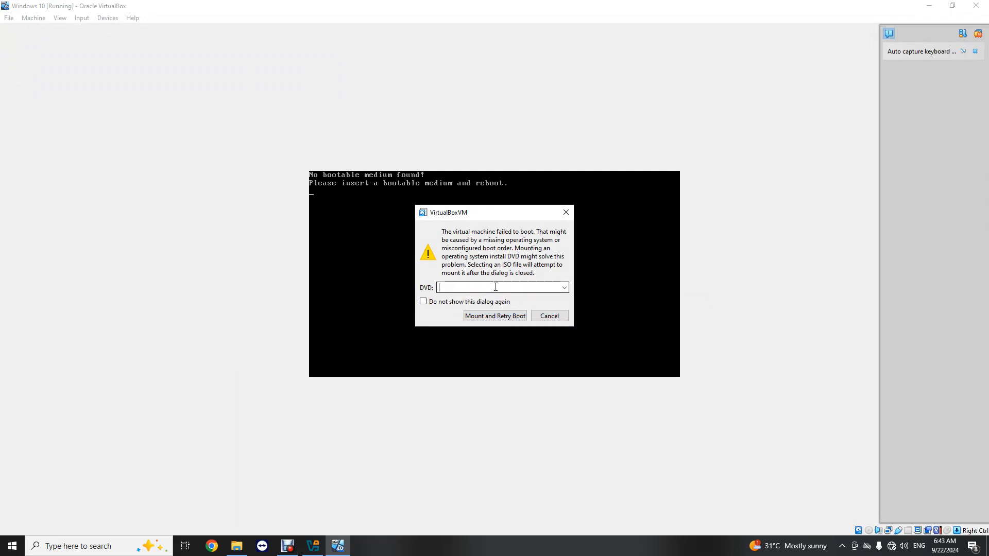
click(561, 292)
click(475, 306)
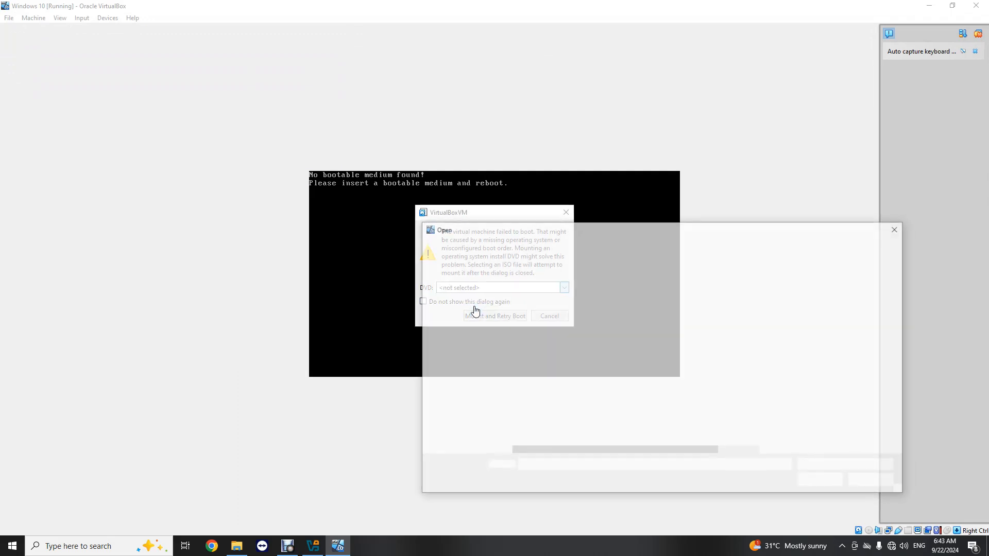
drag(496, 378, 485, 415)
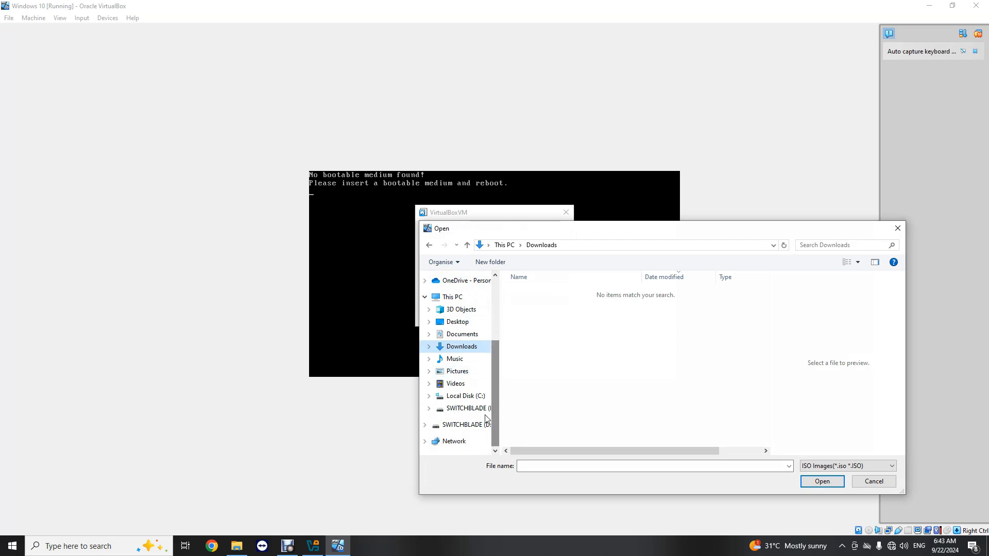
click(482, 409)
double_click(539, 292)
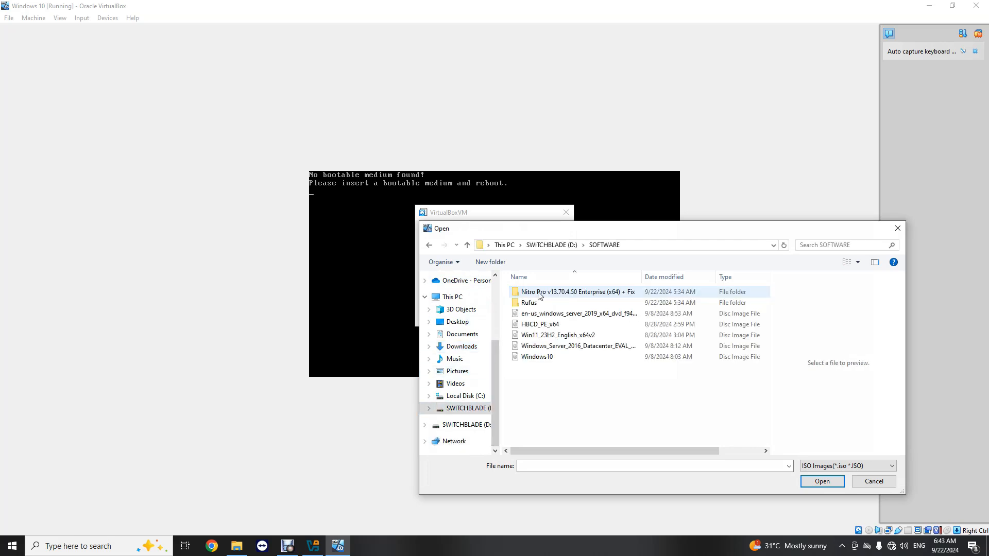
click(546, 360)
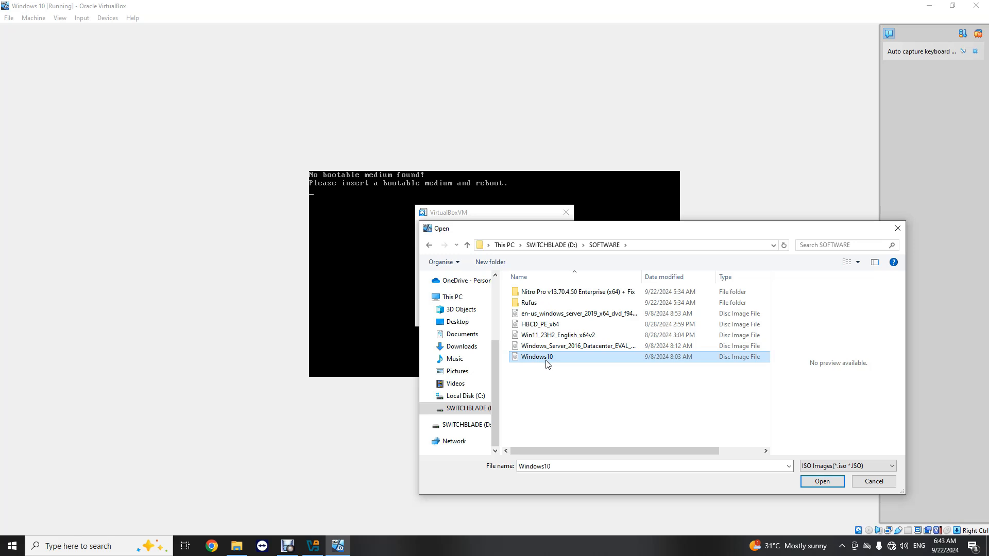
click(814, 482)
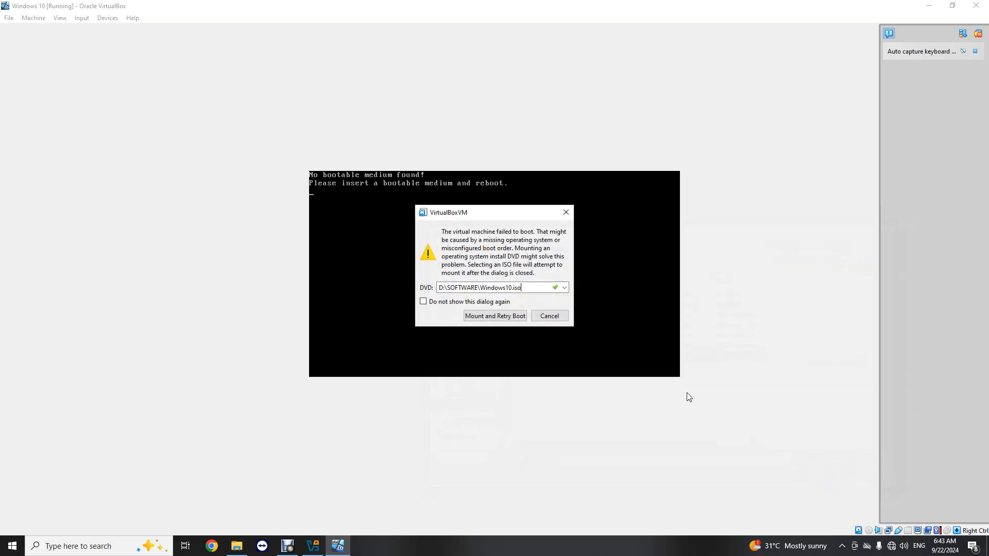
click(488, 318)
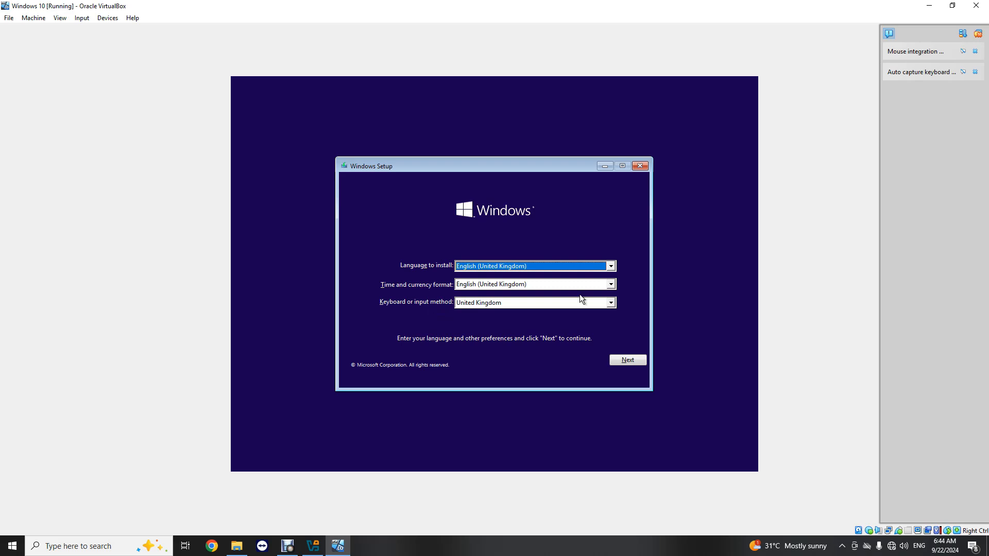
- Keep English (United Kingdom) as the language, set time and currency format to English (United States)
click(613, 267)
click(570, 273)
click(607, 285)
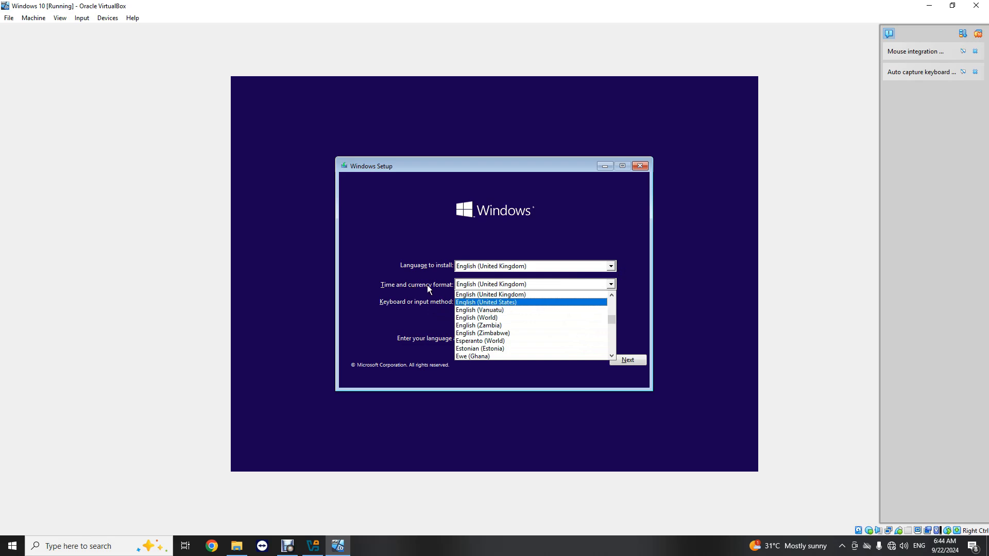
click(492, 302)
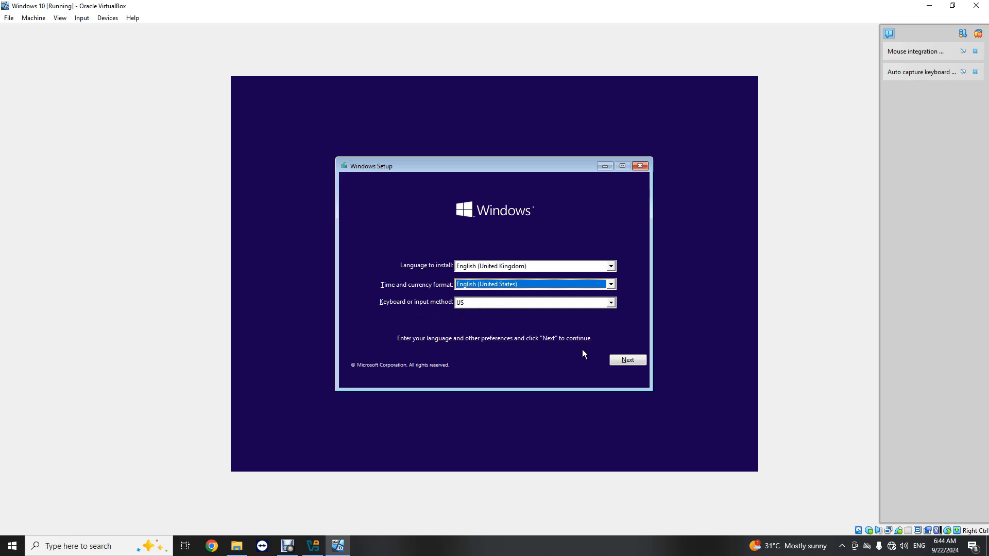
click(623, 361)
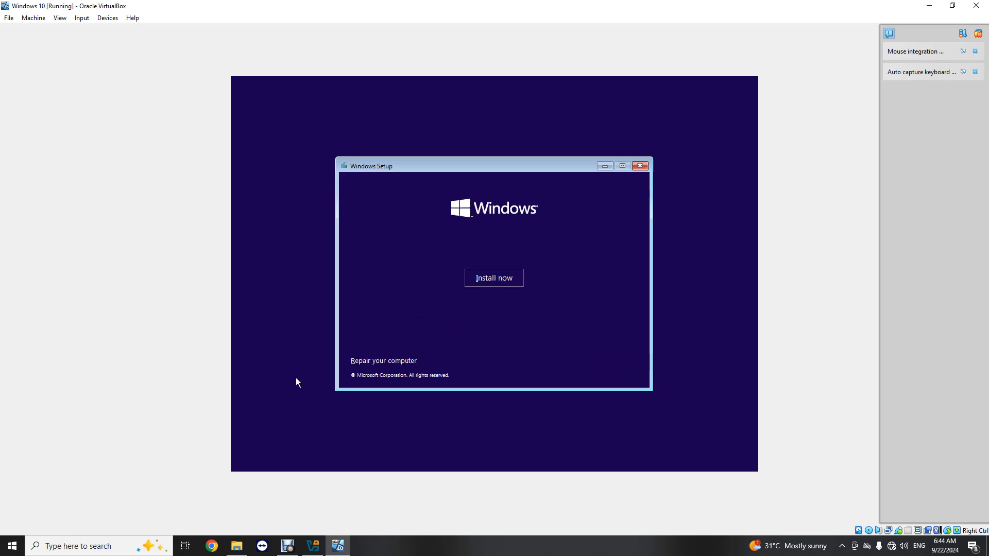
- Begin installing, re-maximise the VM window, skip the product key and select Windows 10 Pro
click(493, 280)
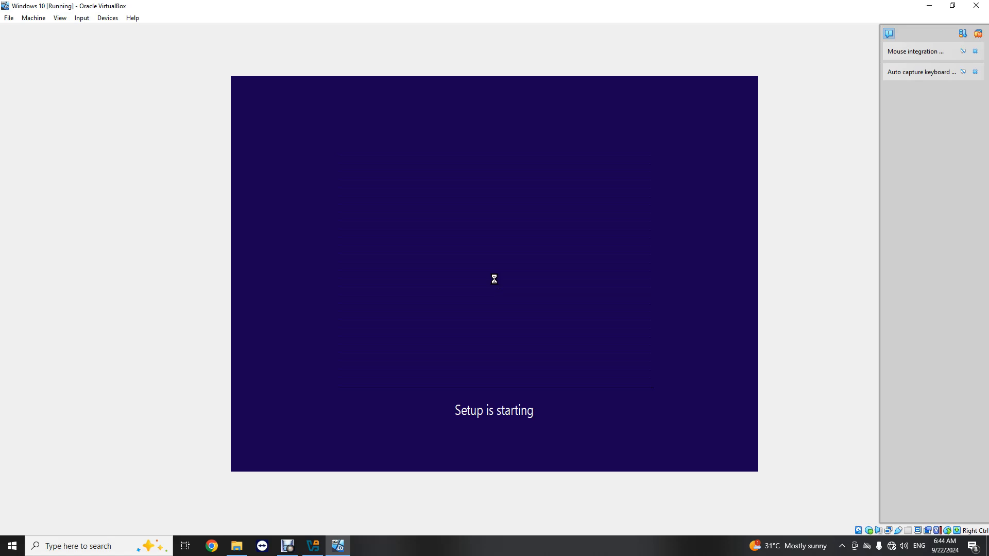
click(953, 5)
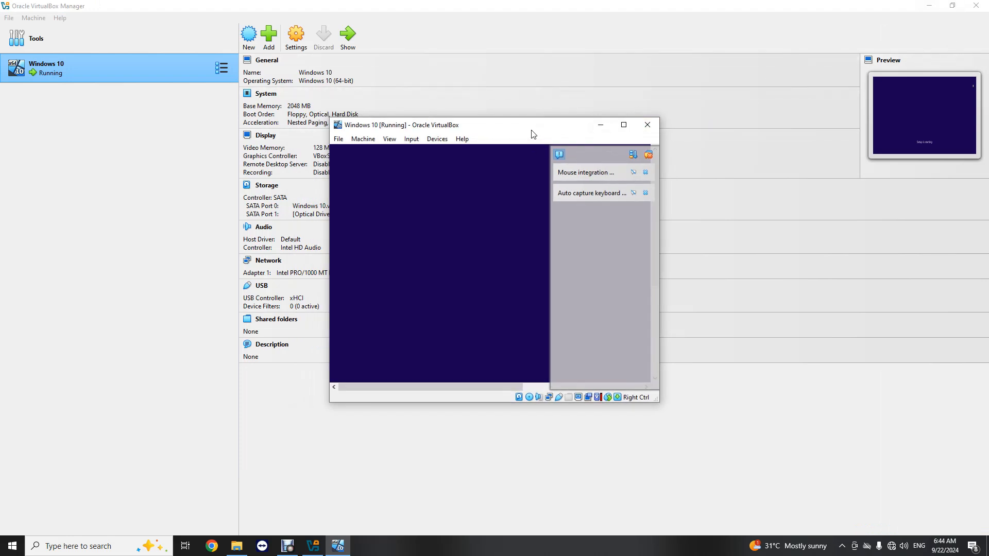
drag(510, 132, 562, 106)
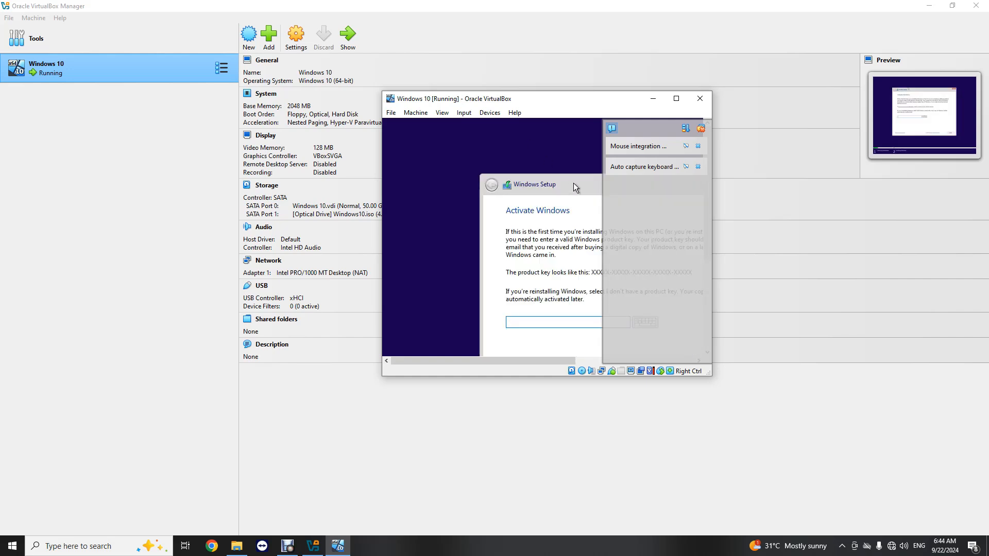
click(676, 99)
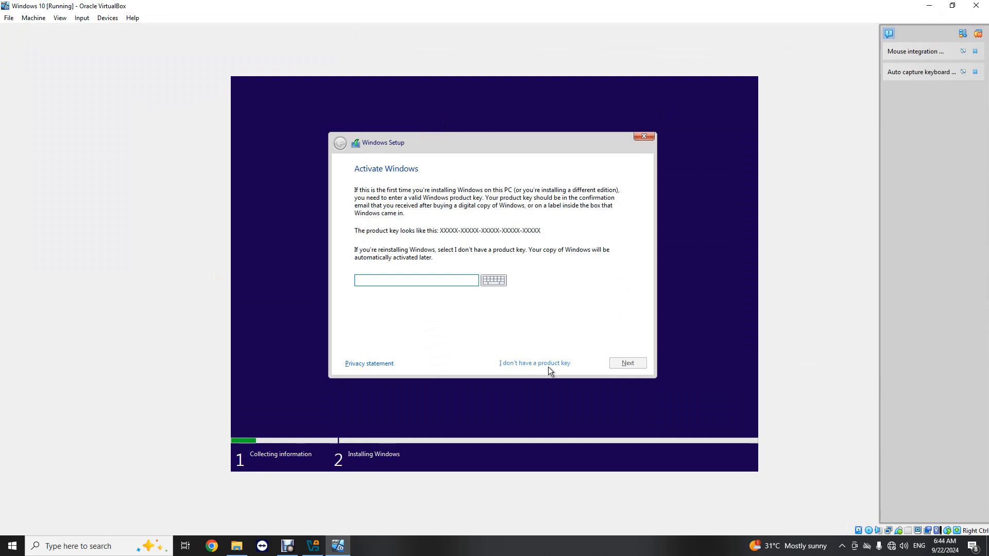
click(526, 362)
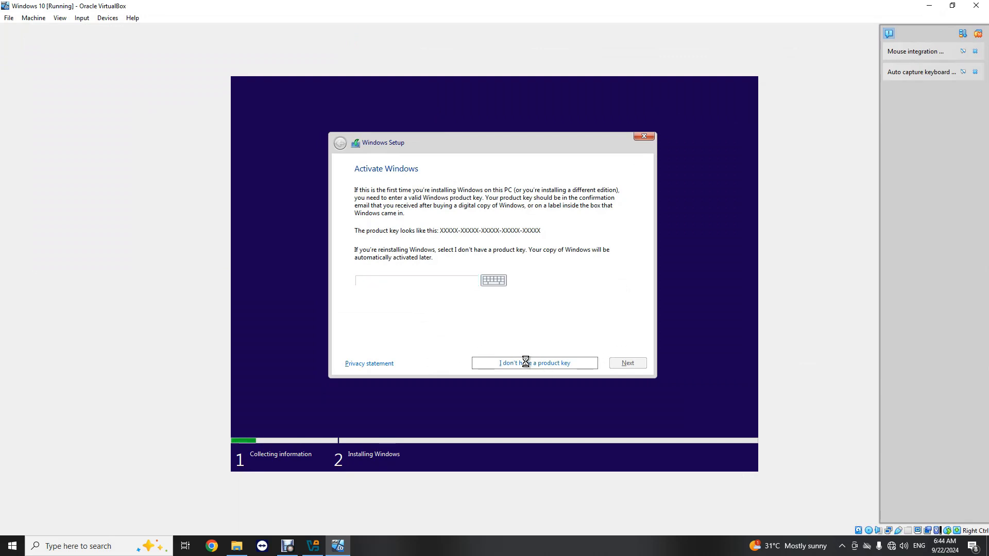
click(391, 255)
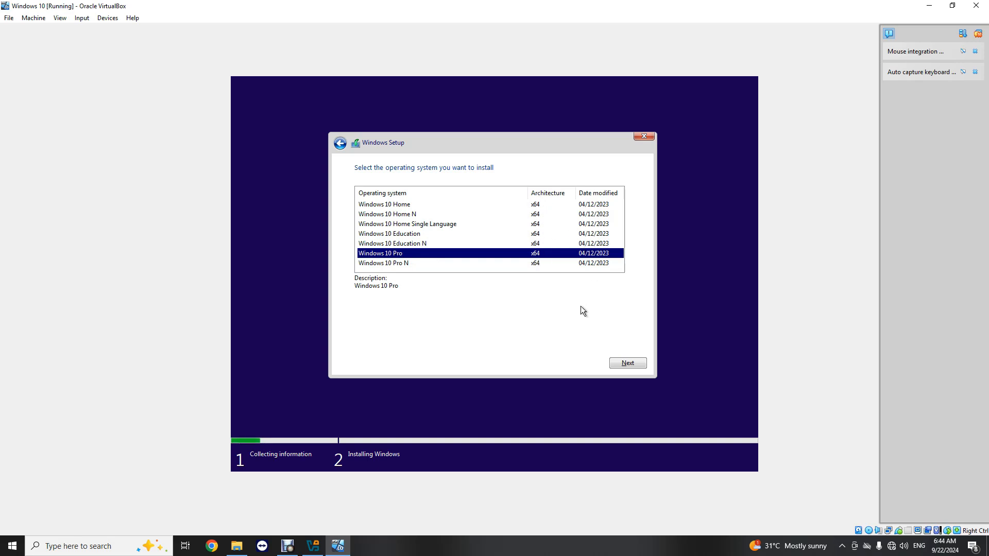
- Confirm the Windows 10 Pro edition and accept the licence terms
click(636, 364)
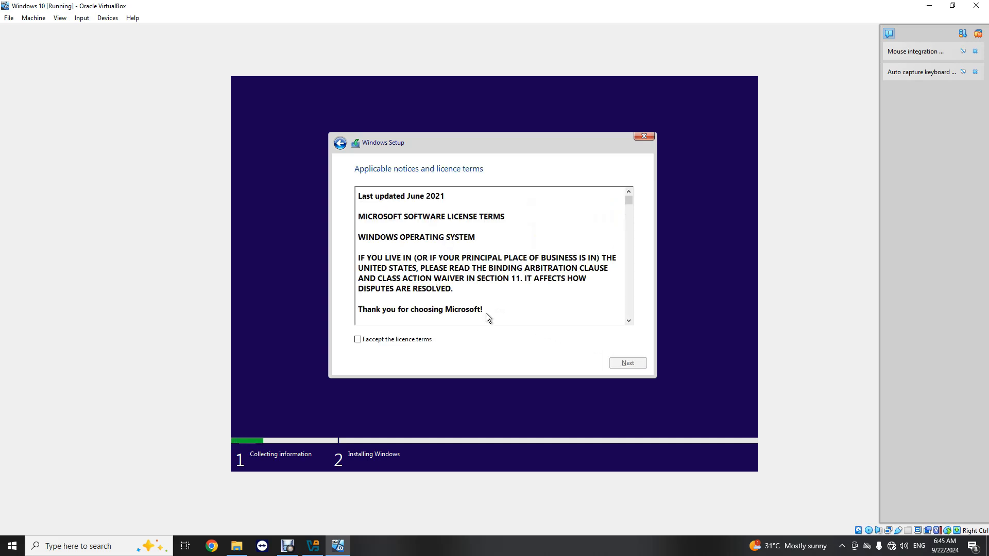
click(423, 339)
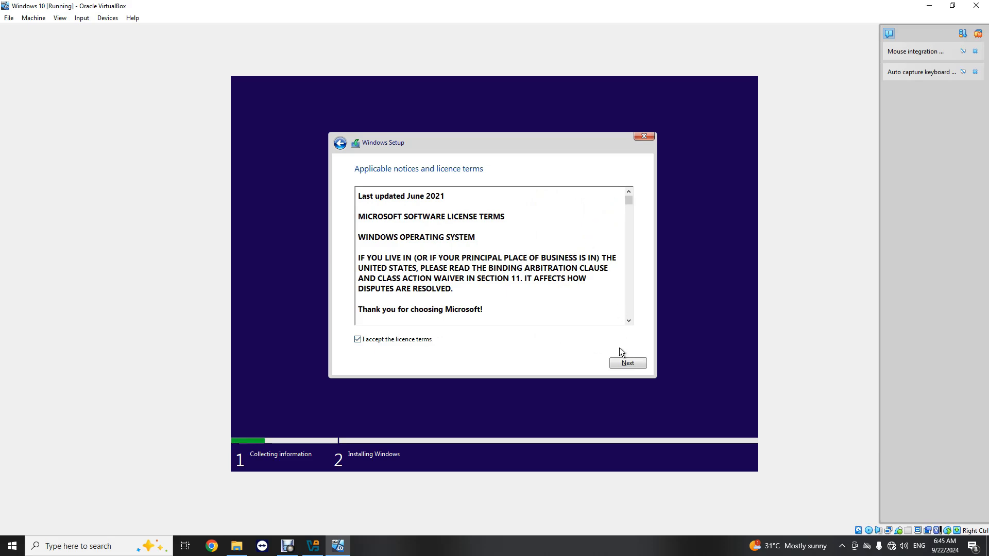
scroll(481, 234, down, 4)
scroll(481, 234, down, 15)
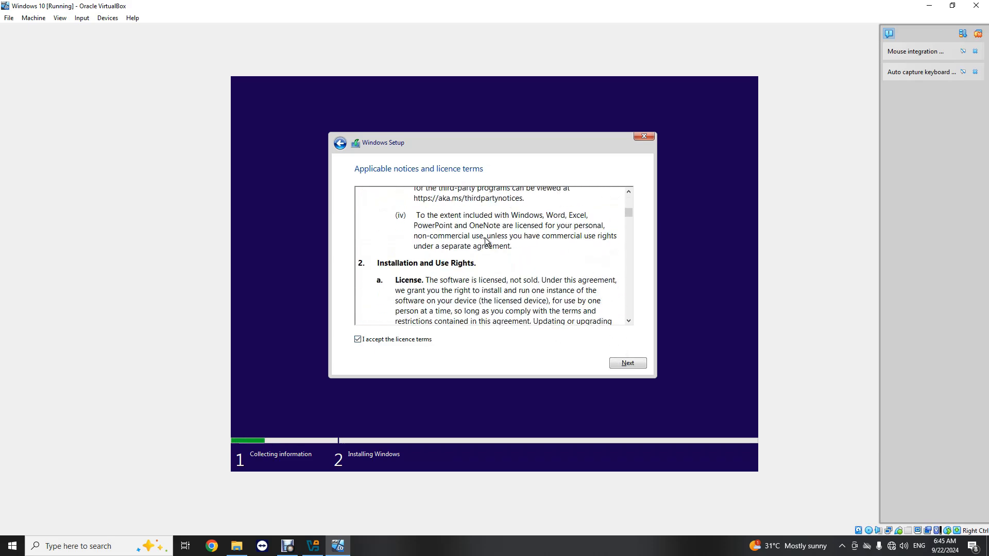
scroll(488, 248, down, 8)
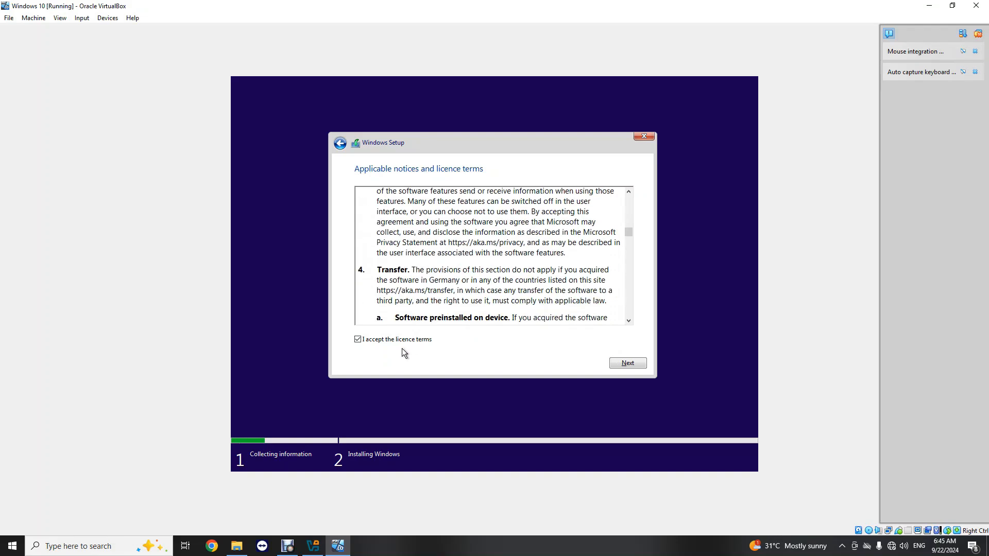
click(628, 364)
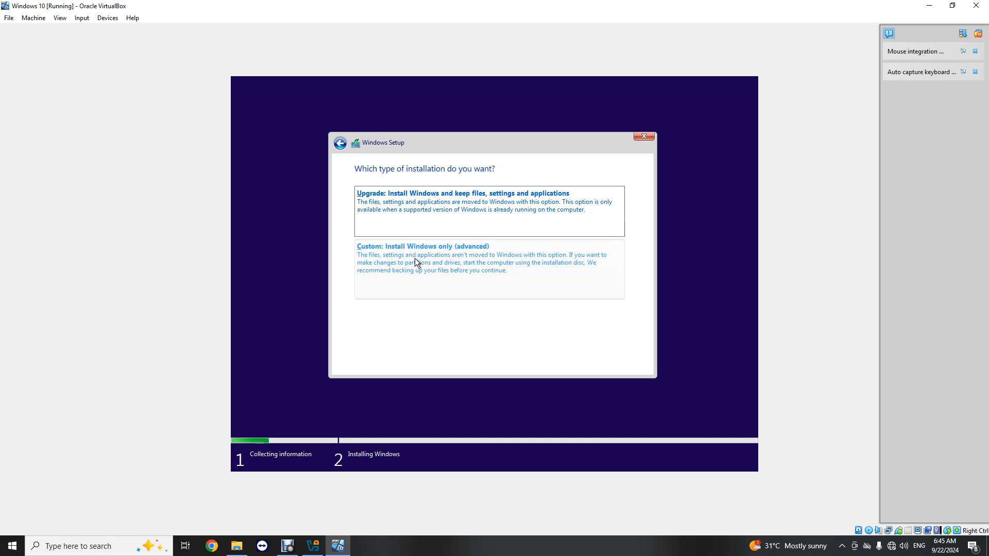
- Choose the Custom install and request a new 25000 MB partition
click(417, 263)
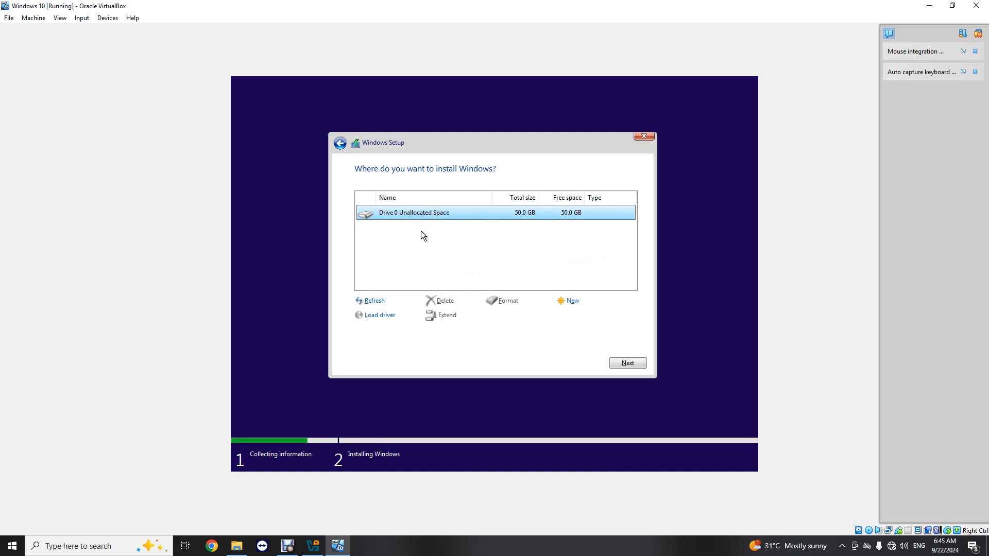
click(572, 302)
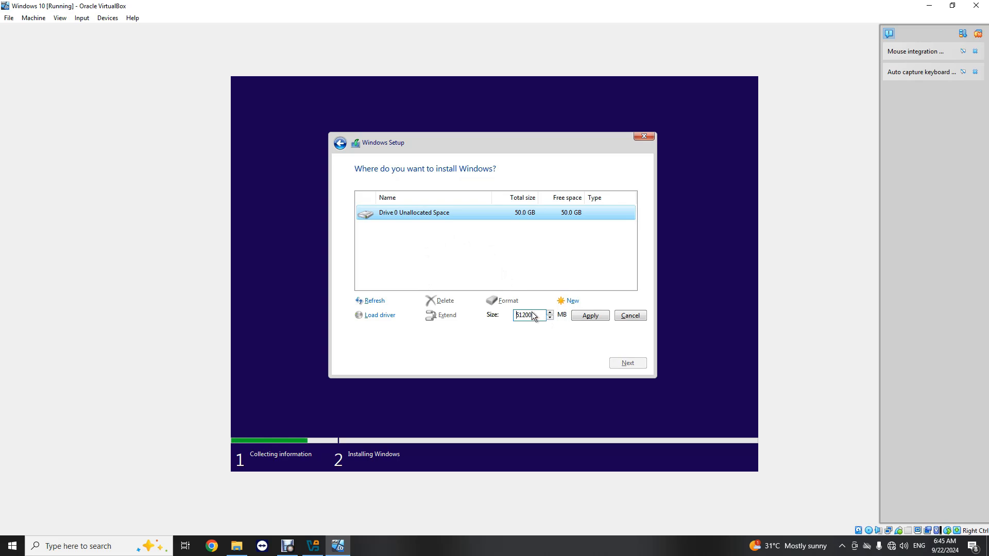
drag(537, 316, 489, 315)
text(2)
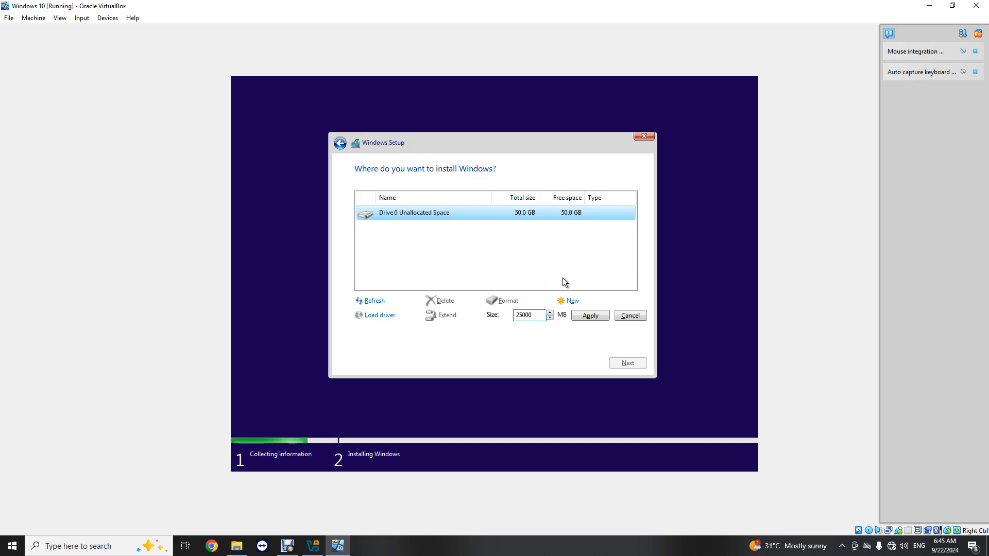
click(586, 313)
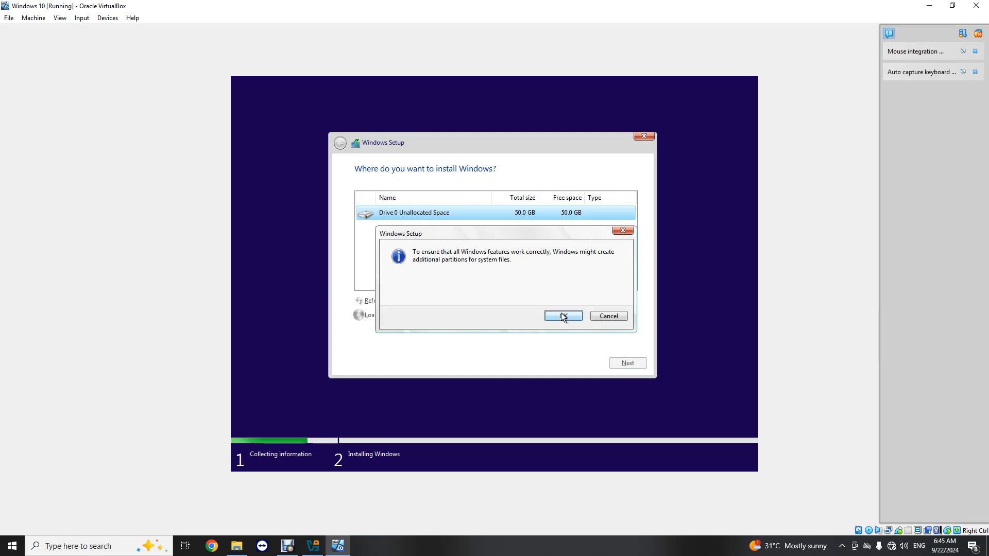
- Let Setup create its system partitions, then delete Drive 0 Partition 2
click(564, 317)
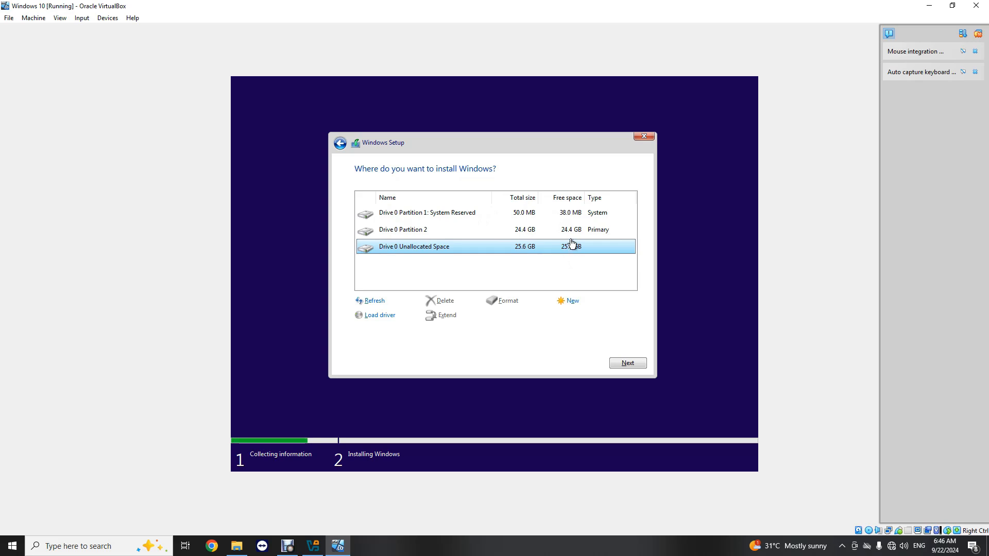
click(428, 229)
click(427, 247)
click(427, 230)
click(427, 248)
click(427, 230)
click(428, 248)
click(427, 231)
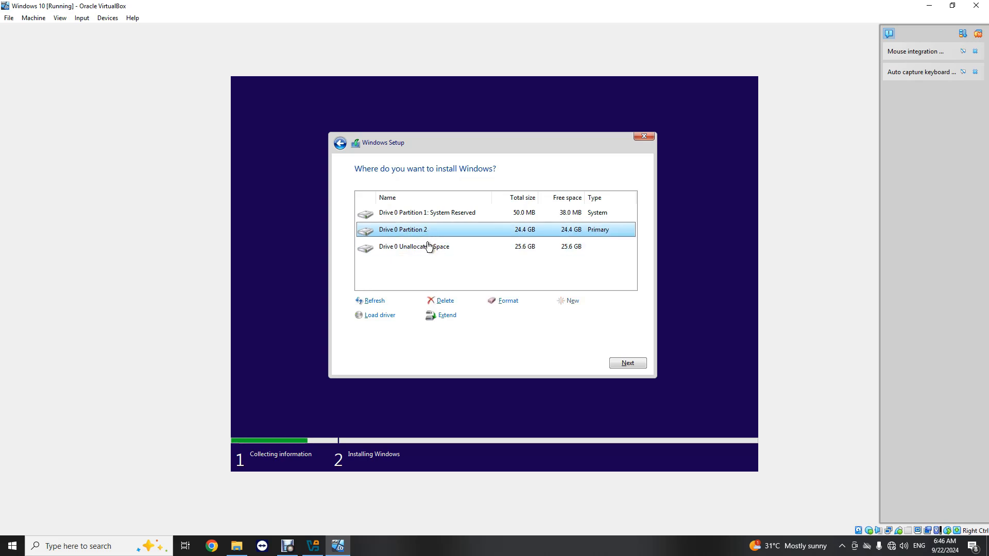
click(428, 248)
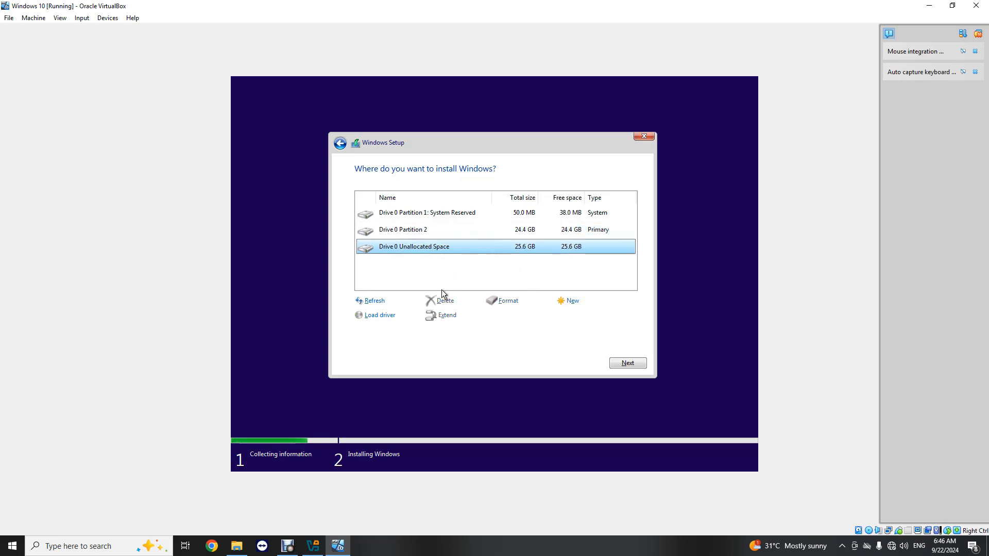
click(441, 231)
click(446, 300)
click(561, 316)
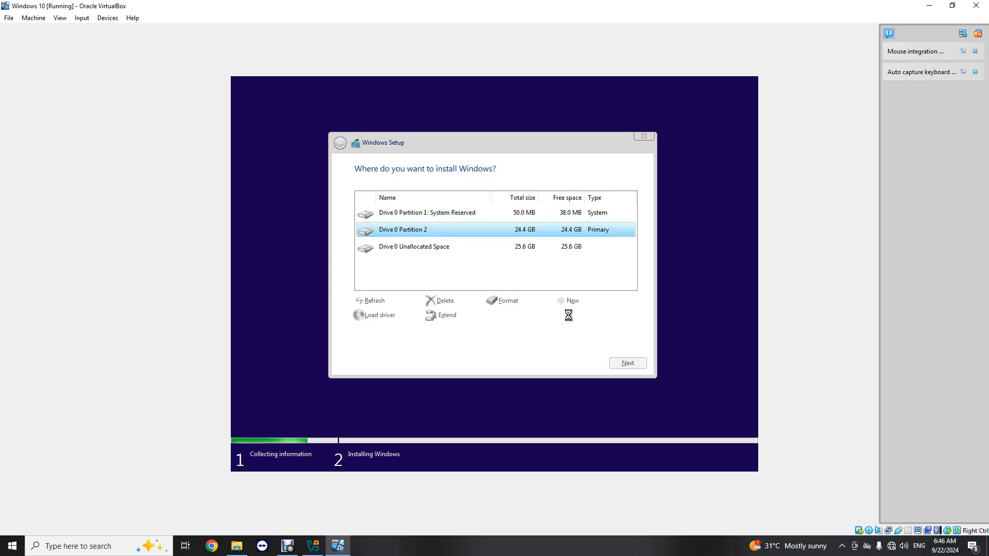
- Delete the System Reserved partition too
click(436, 230)
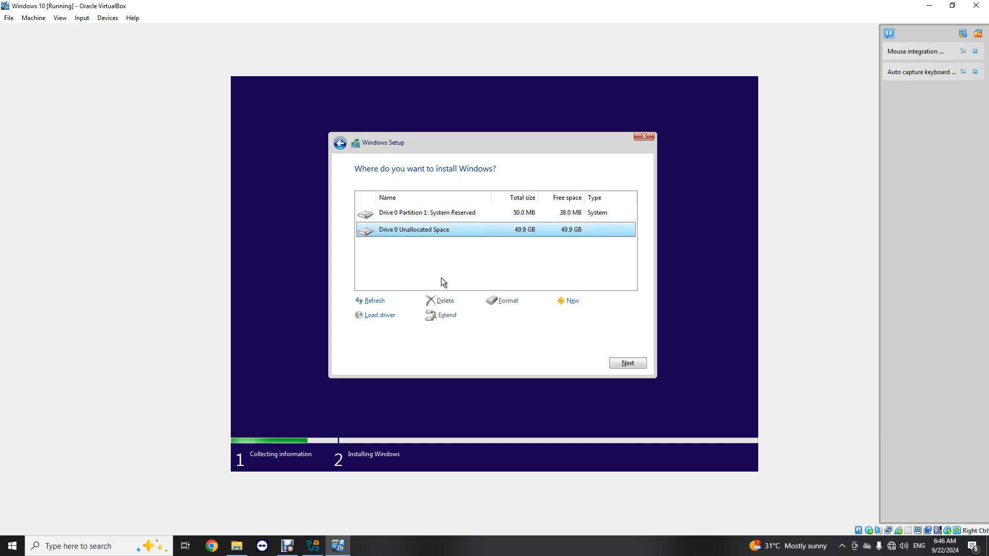
click(437, 215)
click(446, 301)
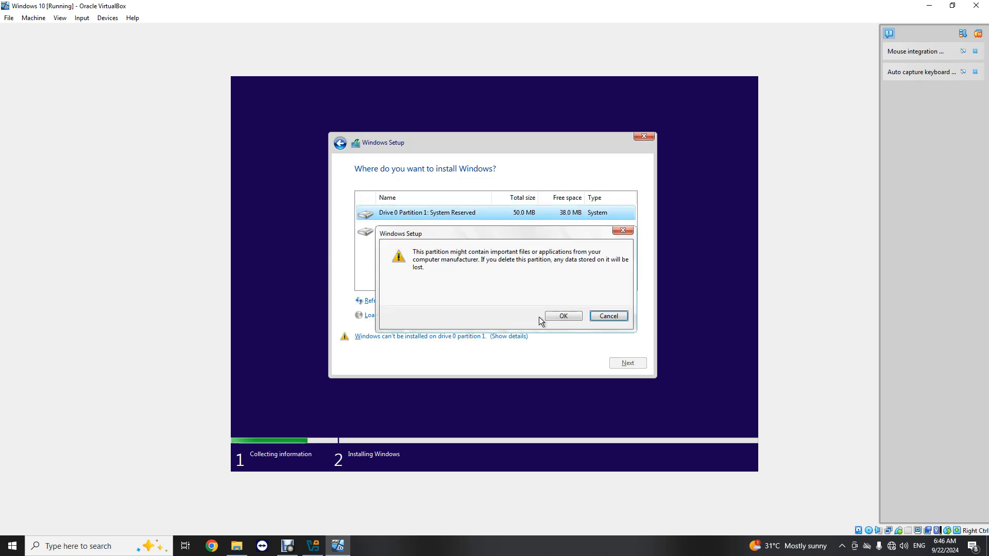
click(561, 316)
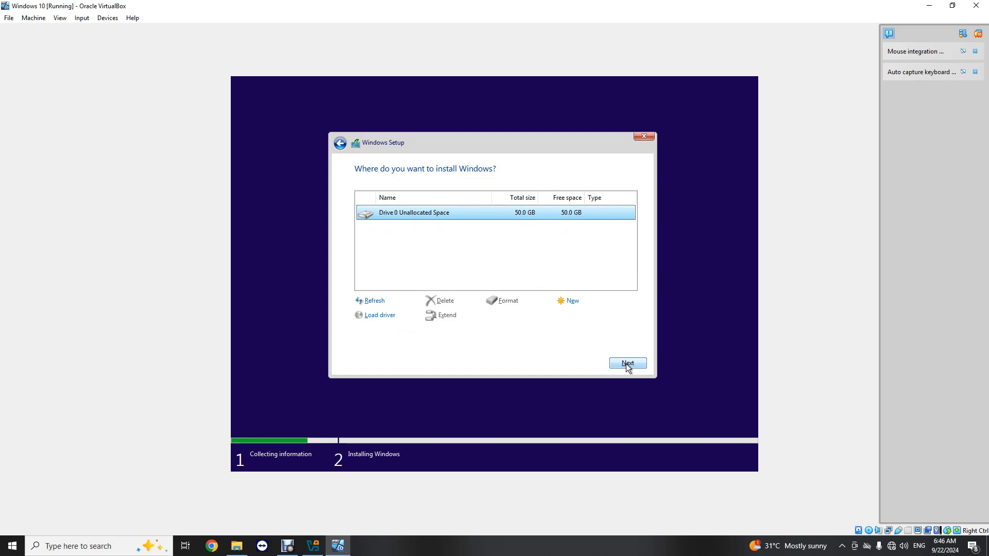
- Install Windows onto the 50 GB unallocated space and bring VirtualBox Manager forward
click(627, 364)
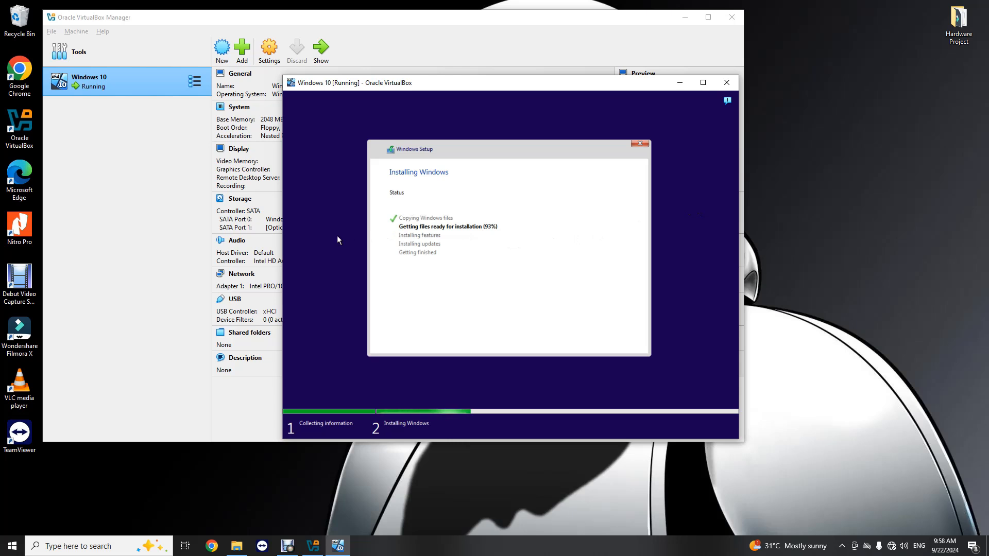
click(563, 66)
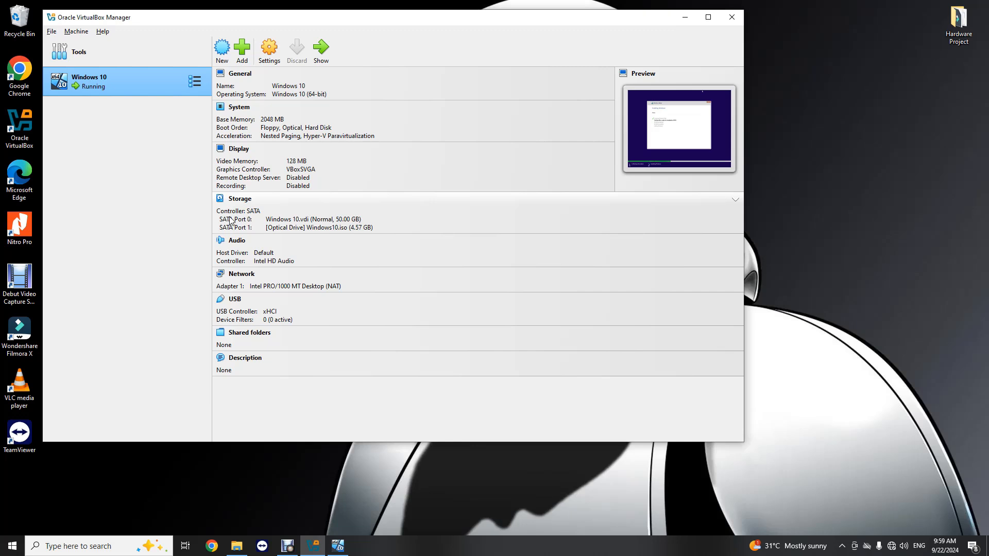
click(341, 547)
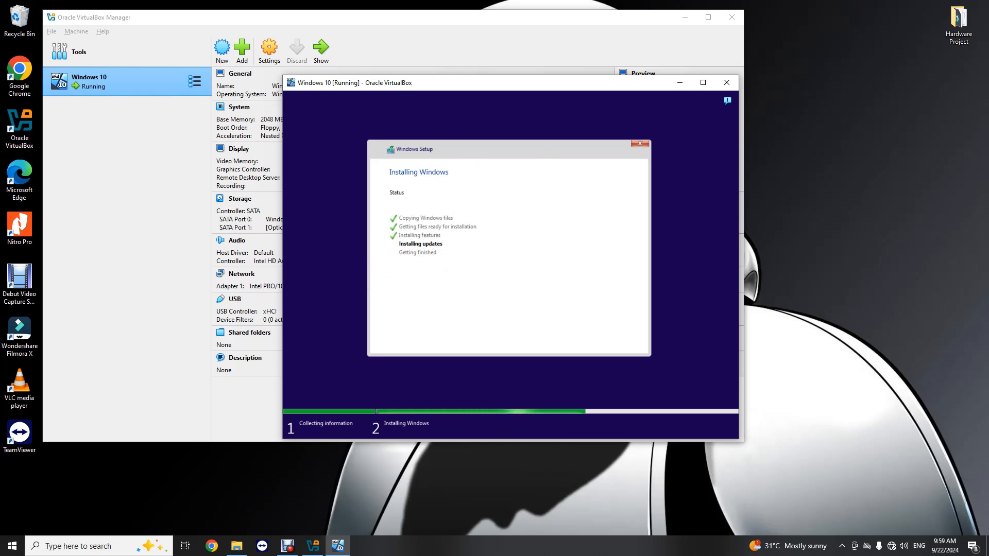
click(288, 546)
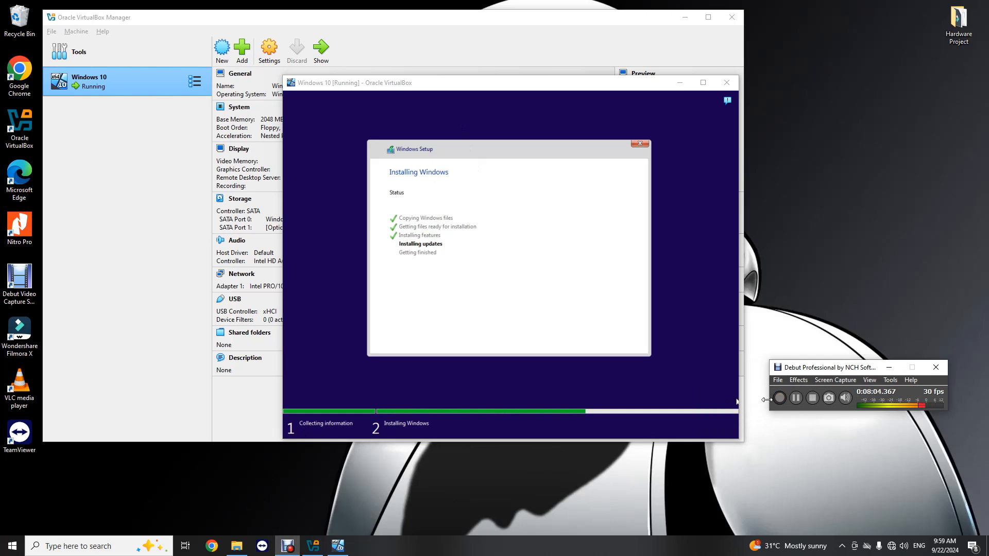
- Hide the Debut recorder while Windows Setup finishes installing and reboots the VM
click(883, 367)
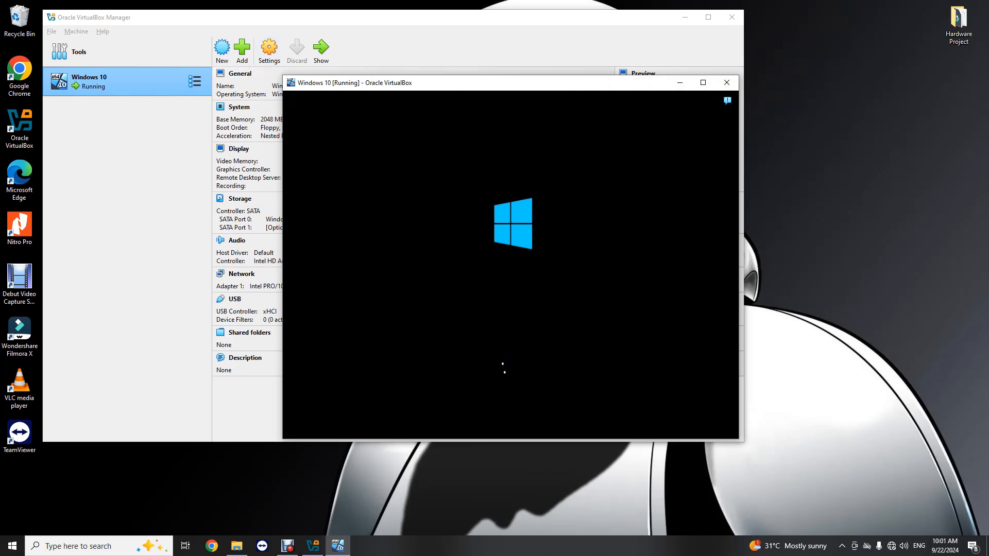
- Maximize and restore the VM window, moving it up-left while Windows boots to Getting ready
click(703, 83)
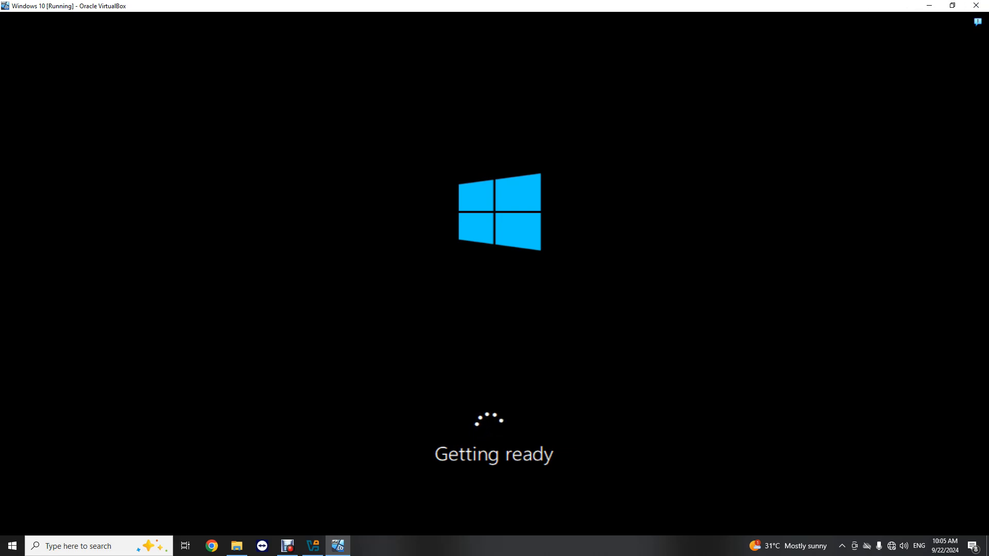
click(952, 5)
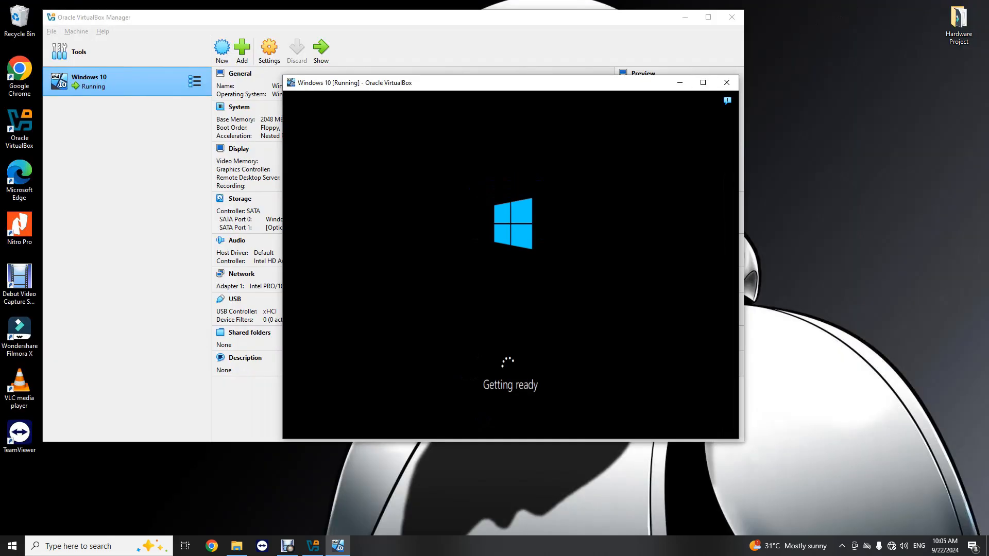
drag(420, 83, 371, 47)
mouse_move(288, 549)
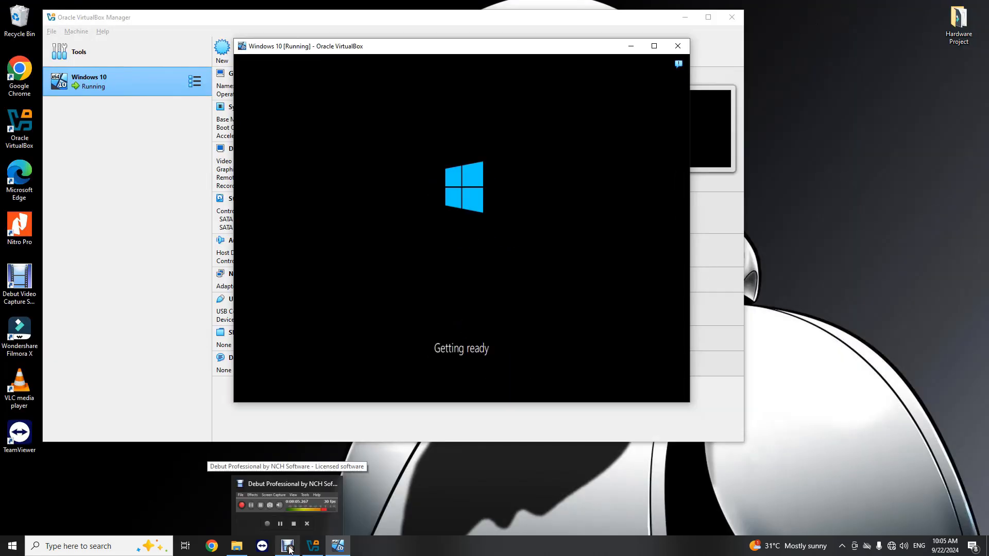
click(654, 45)
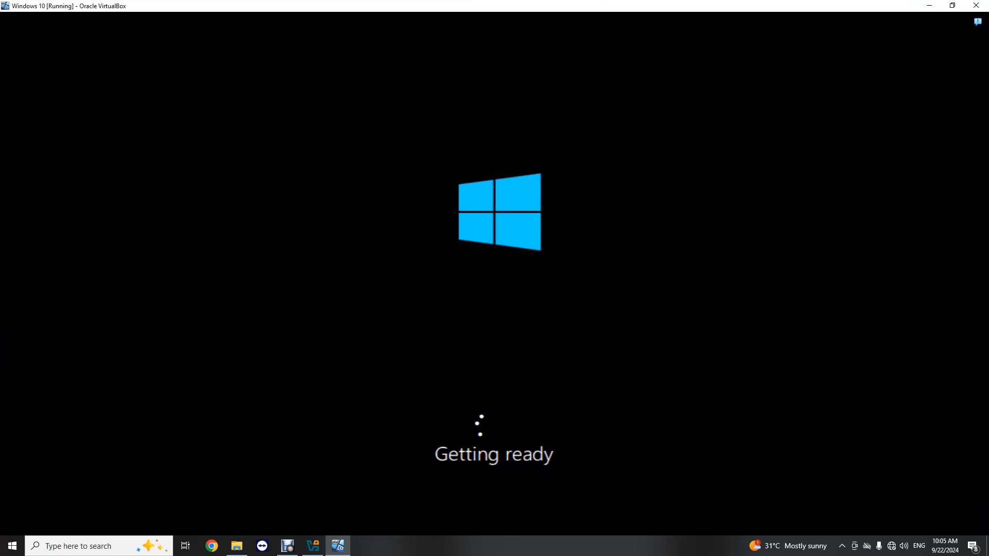
click(952, 5)
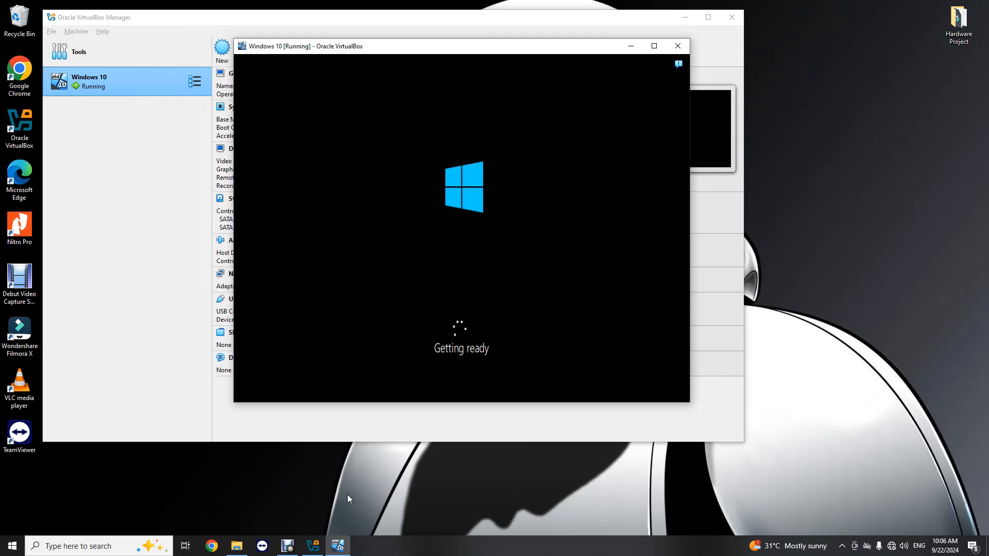
- Maximize the VM window and wait for setup's region confirmation page with United States suggested
click(654, 46)
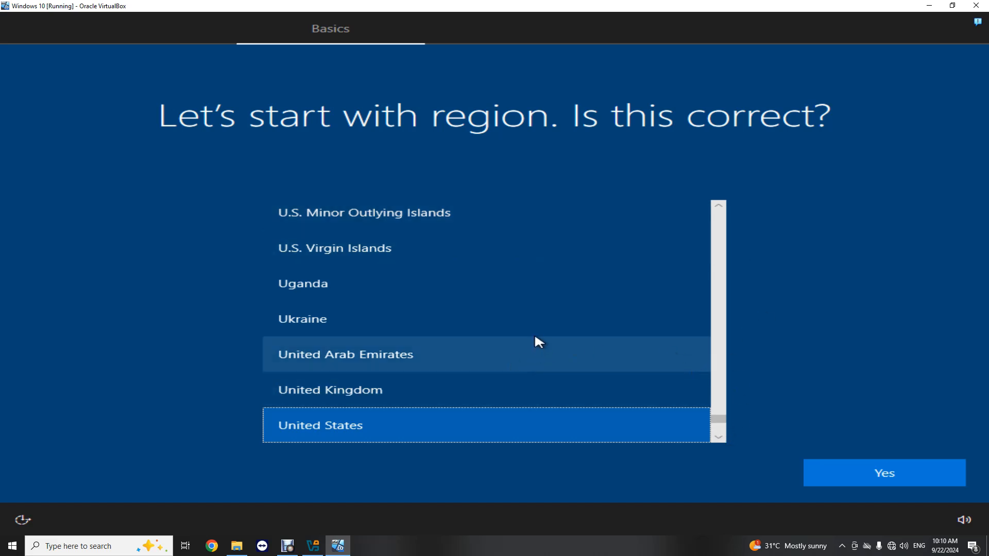
- Confirm United States as the Windows region
scroll(515, 341, down, 2)
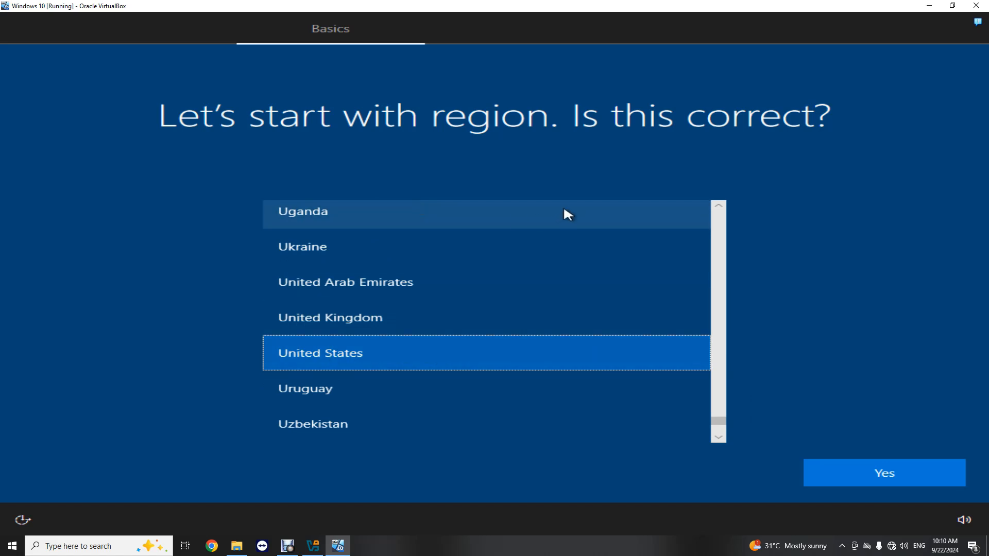
click(900, 470)
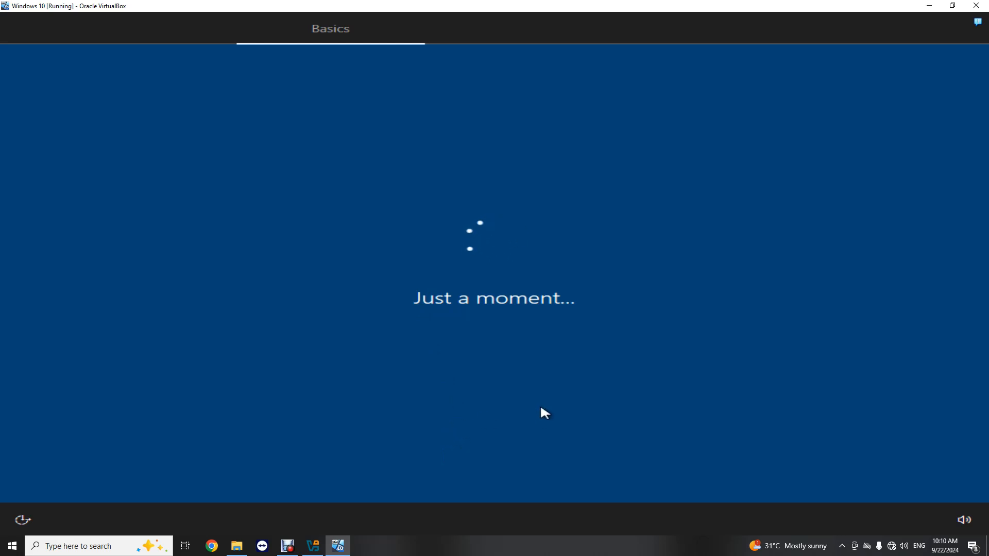
- Restore the VM window, minimize VirtualBox Manager, and move the VM window down-right
click(952, 6)
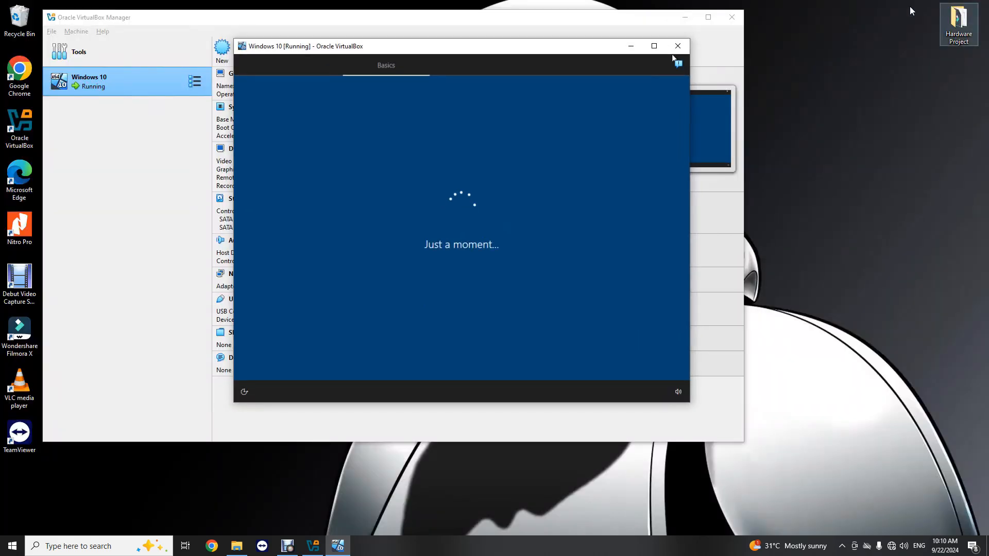
click(686, 20)
drag(532, 51, 558, 67)
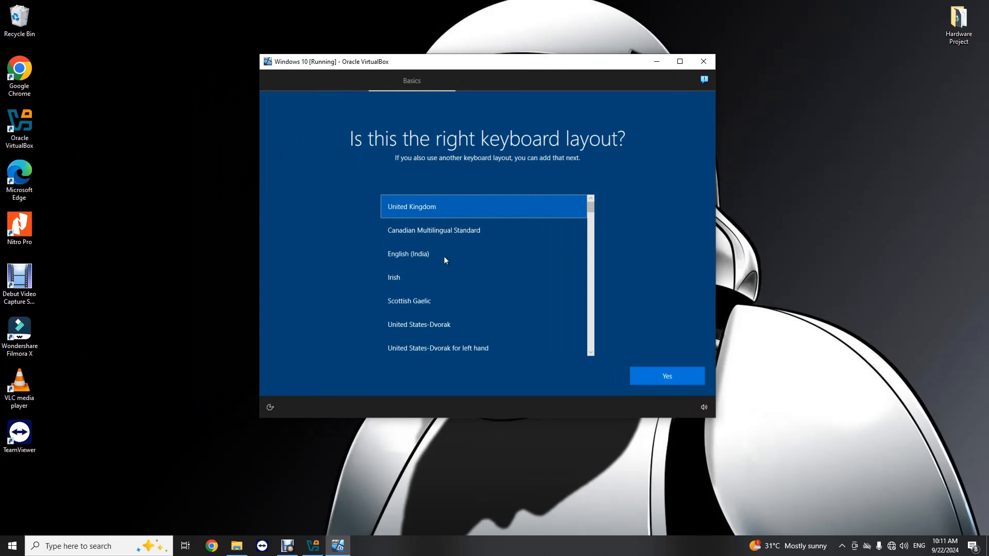
- Choose United States-International as the keyboard layout and confirm it
scroll(447, 72, down, 1)
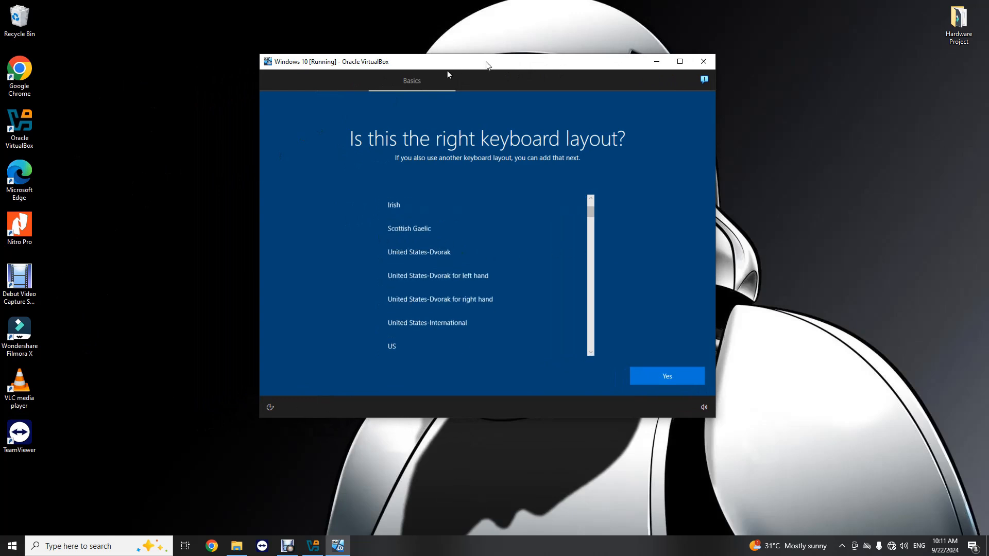
scroll(455, 278, down, 1)
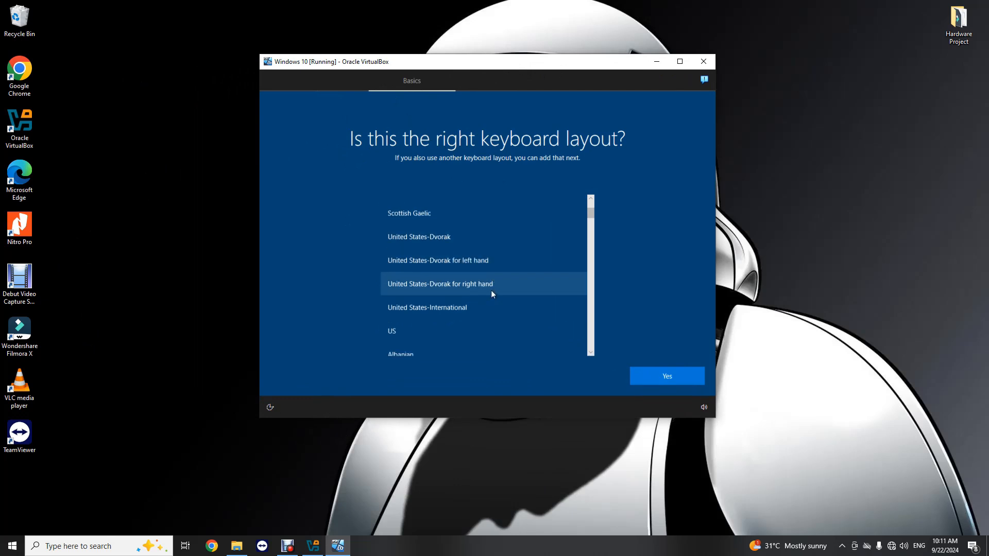
click(430, 308)
click(640, 370)
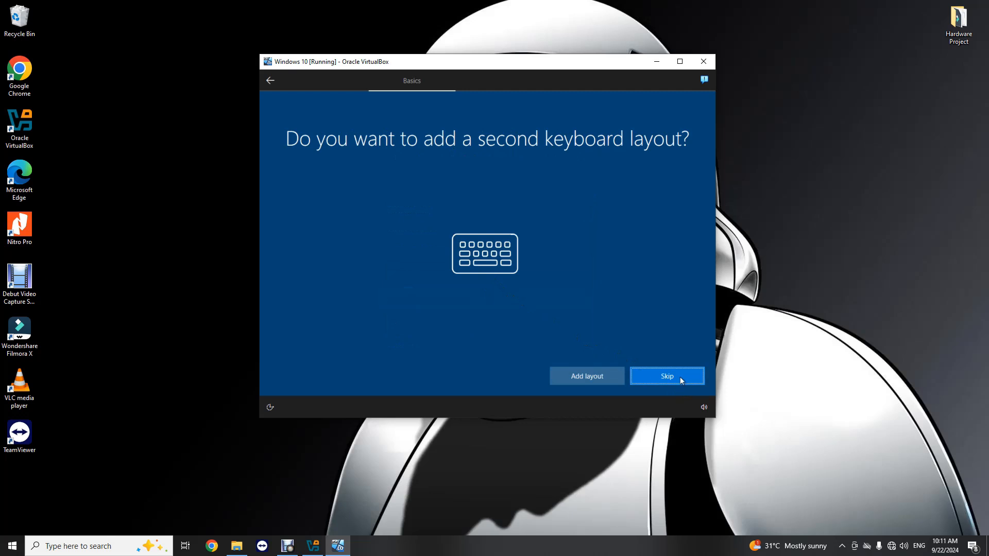
click(667, 376)
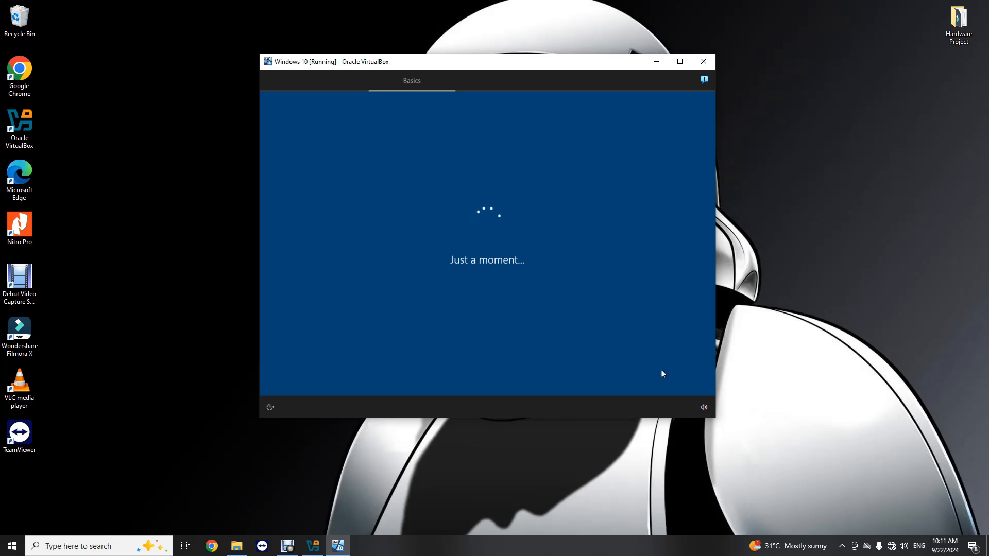
click(657, 62)
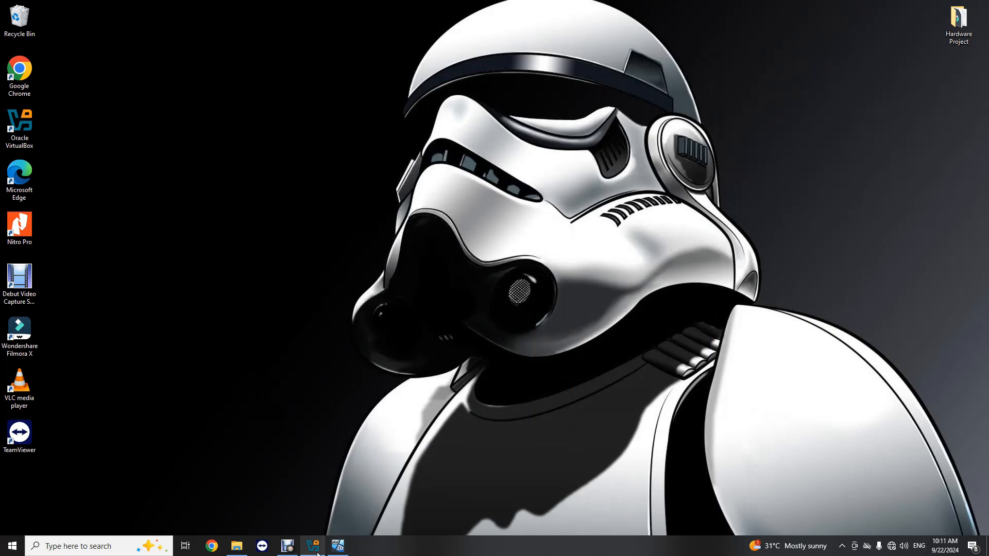
mouse_move(312, 550)
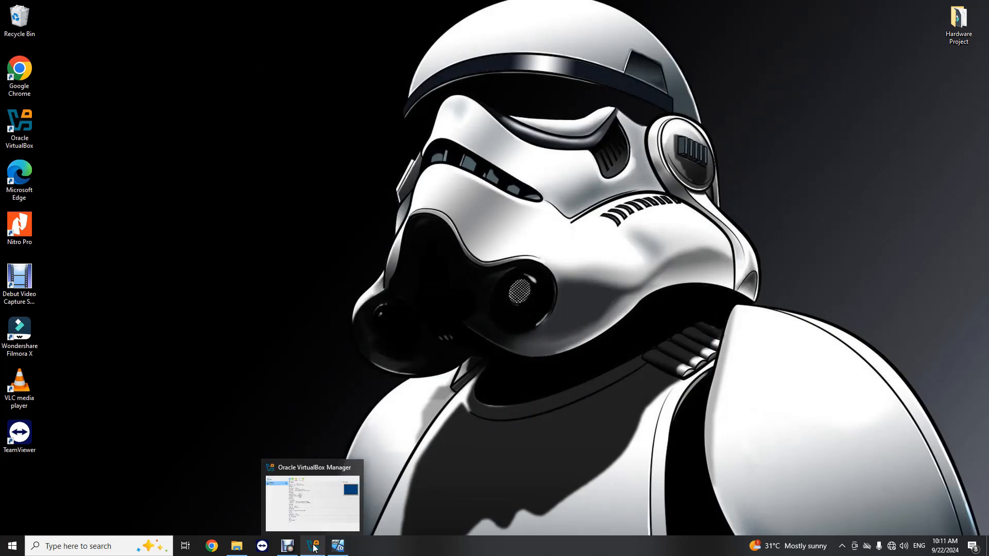
click(338, 546)
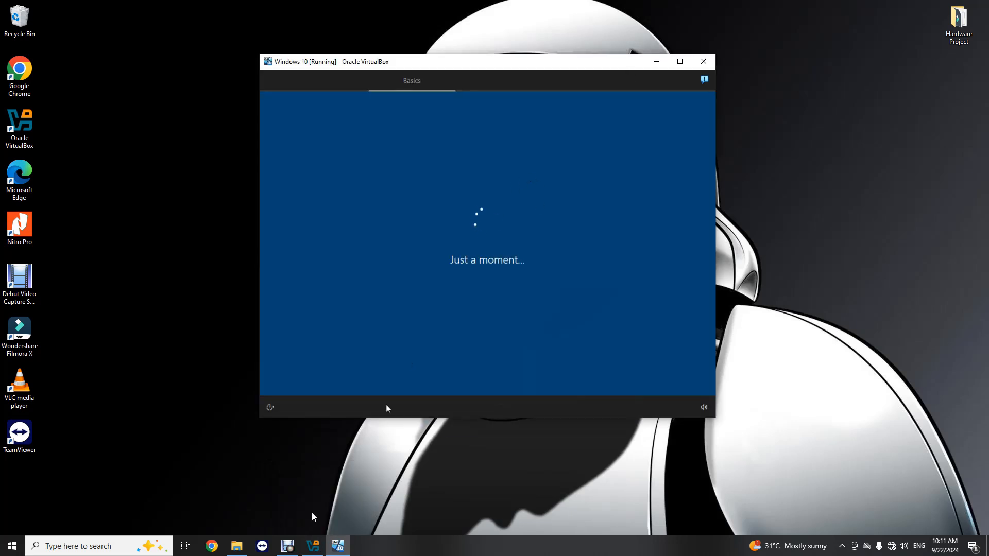
mouse_move(318, 551)
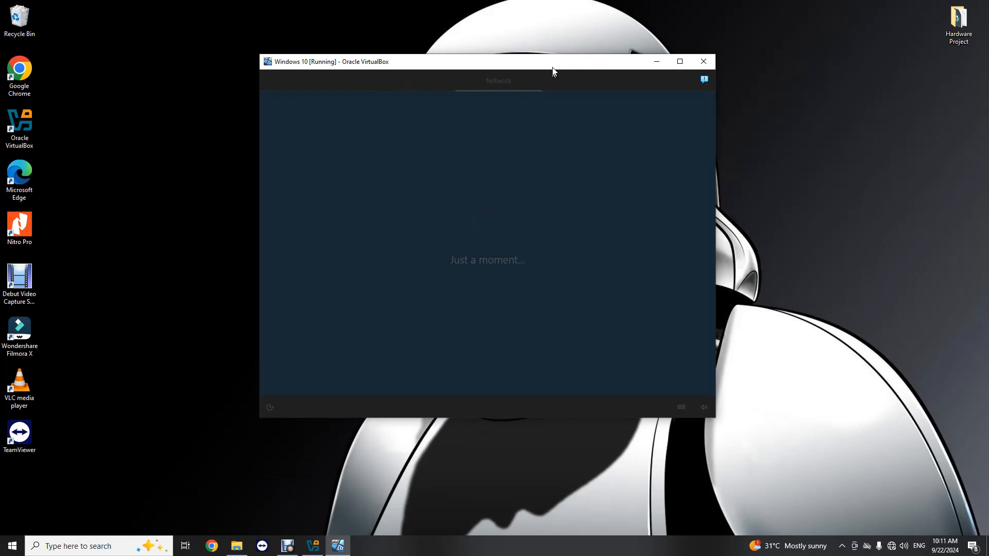
click(680, 61)
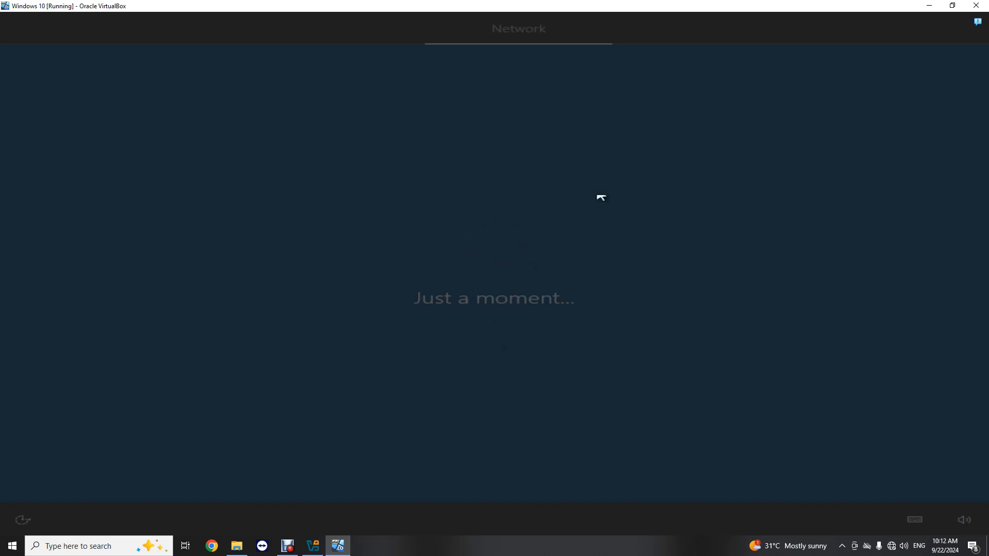
drag(577, 6, 566, 69)
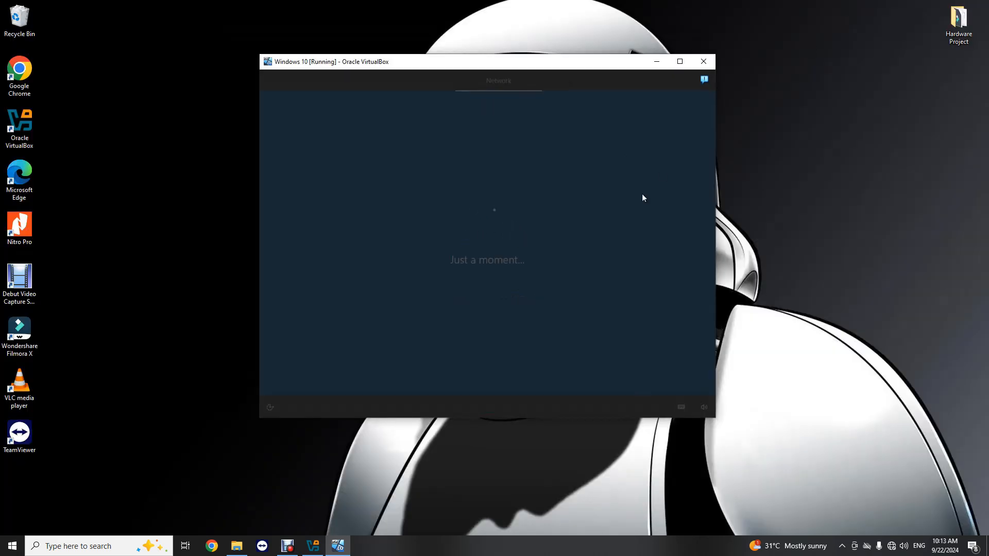
- Continue Windows setup with 'I don't have Internet', tidying the VM and File Explorer windows
click(312, 546)
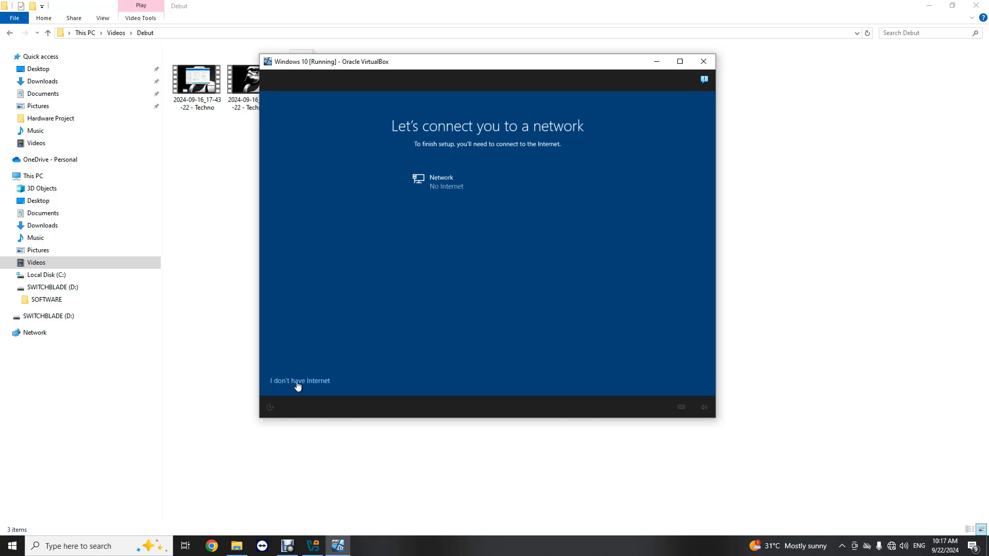
drag(532, 64, 517, 84)
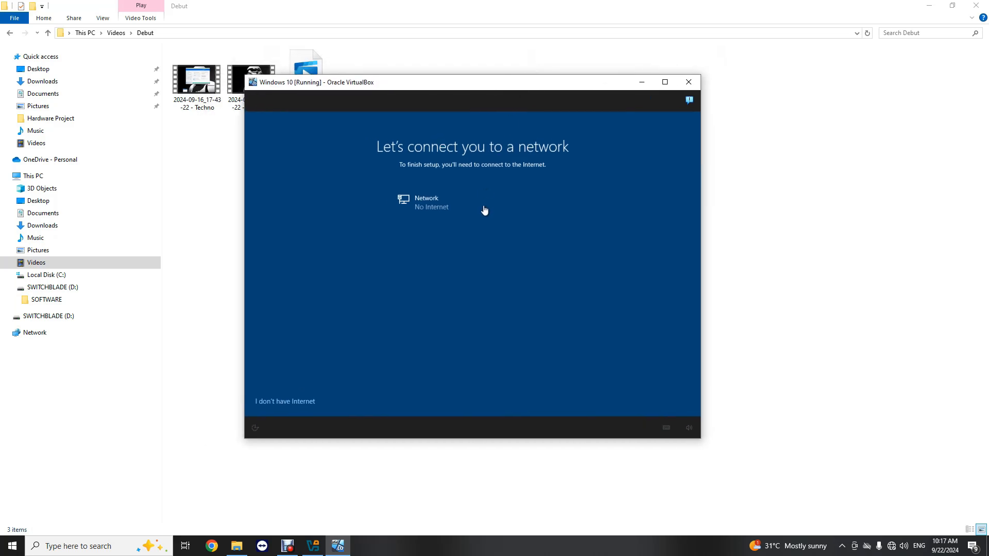
click(290, 404)
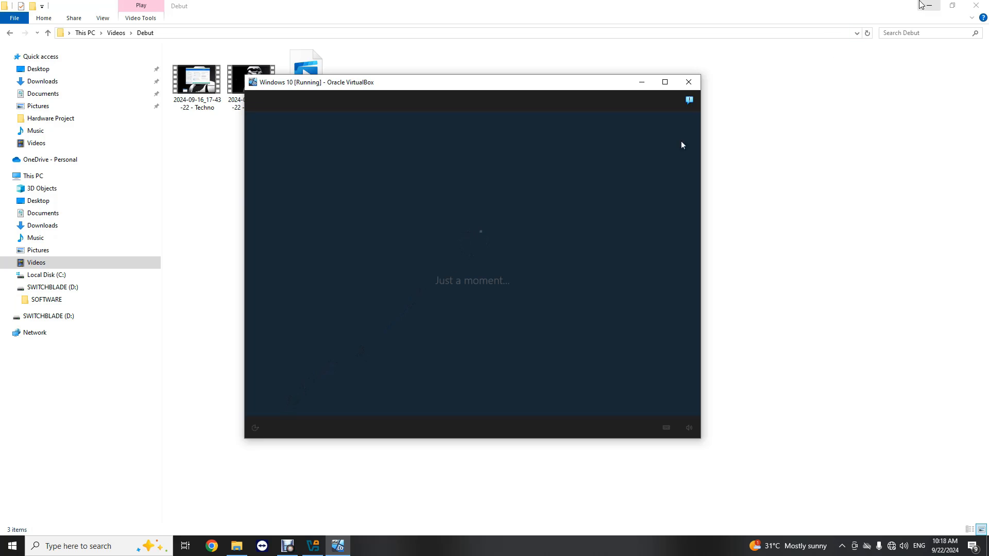
click(929, 5)
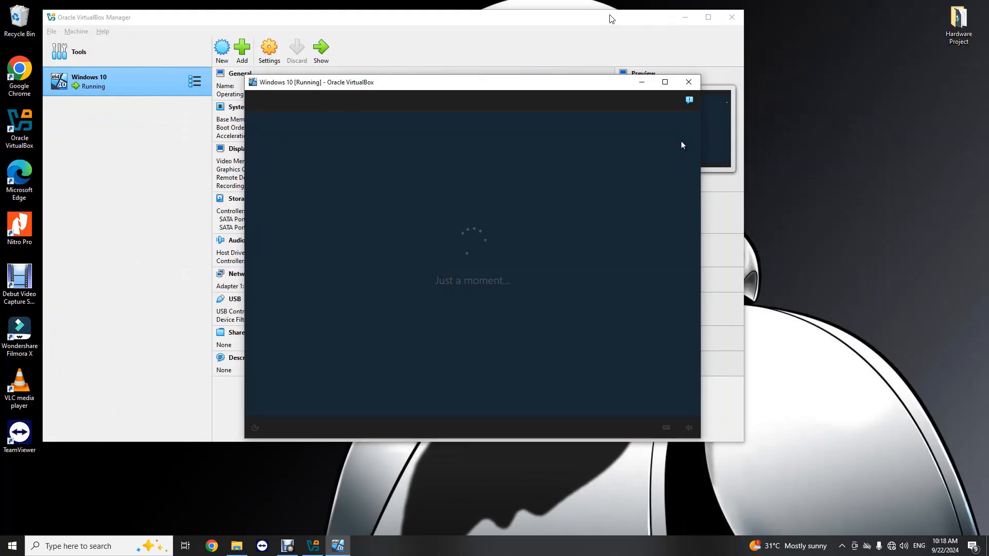
drag(436, 88, 451, 61)
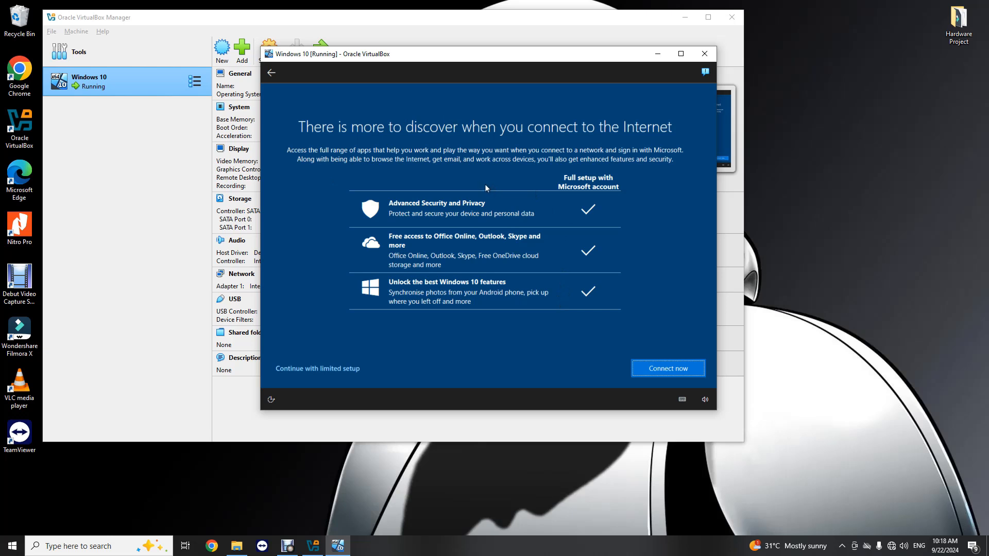
- Proceed with limited setup and name the local account 'Techno'
click(326, 368)
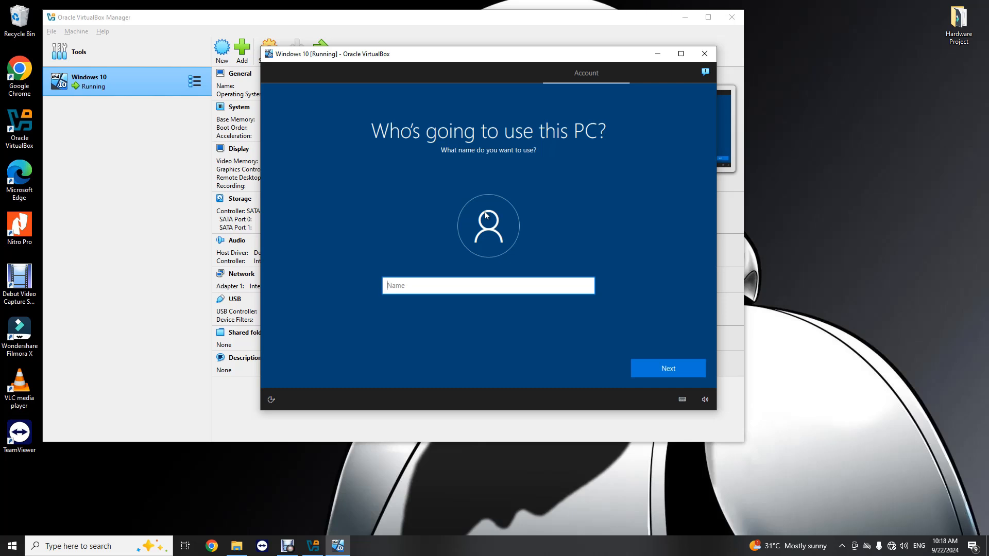
text(Techb)
key(BackSpace)
text(no)
click(675, 372)
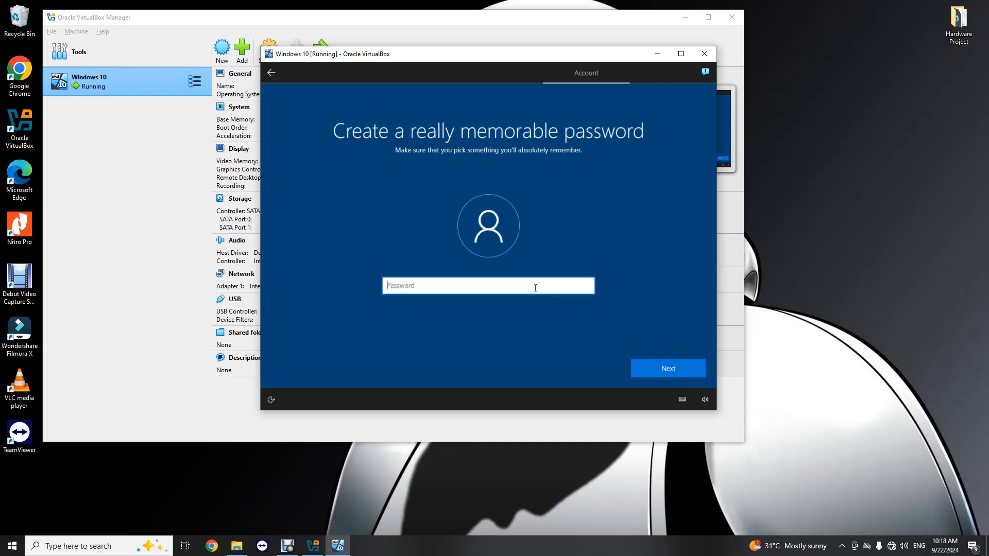
- Enter the account password and type it again to confirm
text(••••••••••••)
click(682, 372)
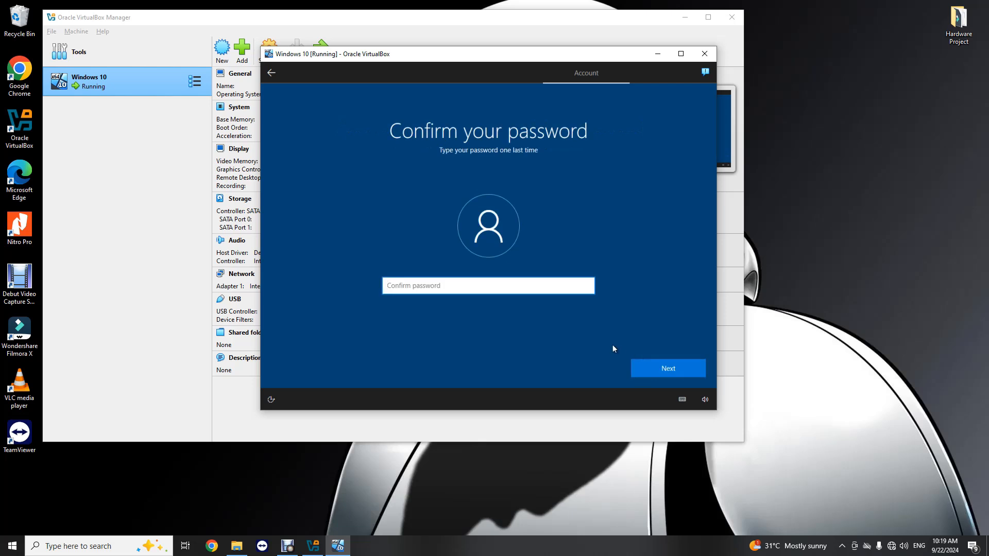
text(•••••)
key(BackSpace)
key(BackSpace)
key(BackSpace)
key(BackSpace)
key(BackSpace)
text(••••••••••••)
click(657, 366)
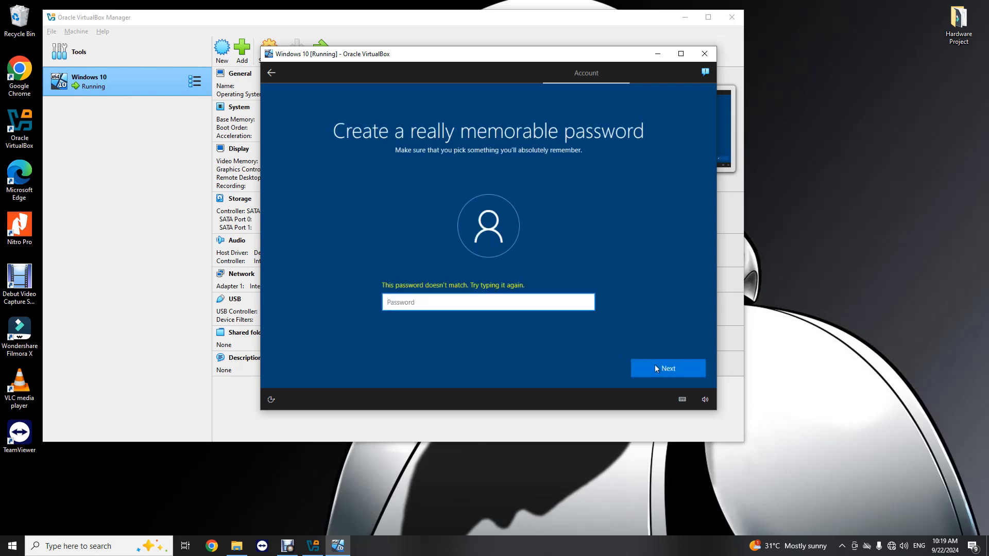
- Retype the password and its confirmation, submitting each with Enter
text(••••••)
key(BackSpace)
key(BackSpace)
key(BackSpace)
key(BackSpace)
key(BackSpace)
key(BackSpace)
text(•••••••••••)
key(BackSpace)
key(BackSpace)
key(BackSpace)
key(BackSpace)
key(BackSpace)
key(BackSpace)
key(BackSpace)
key(BackSpace)
key(BackSpace)
key(BackSpace)
key(BackSpace)
text(••••••••••••)
key(Return)
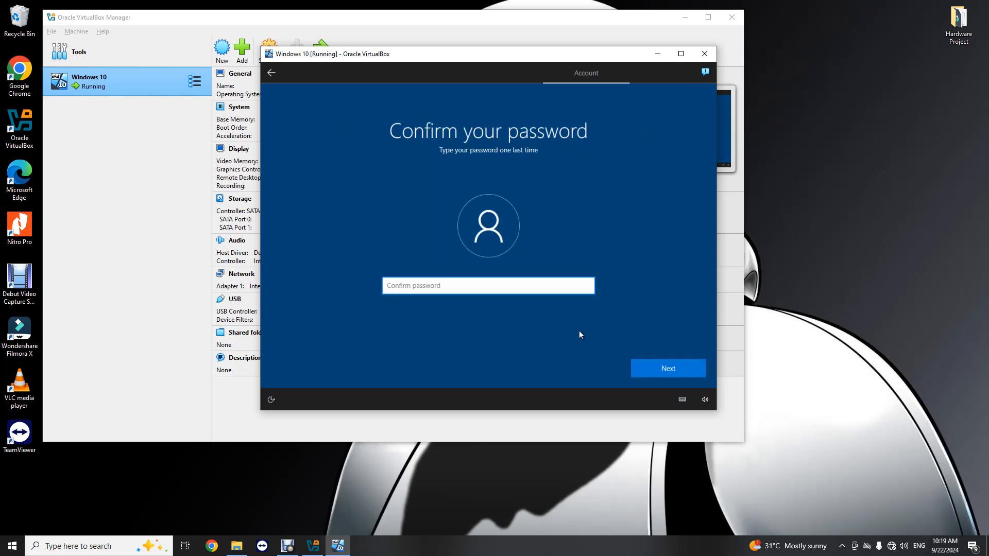
text(••••••••••••)
key(Return)
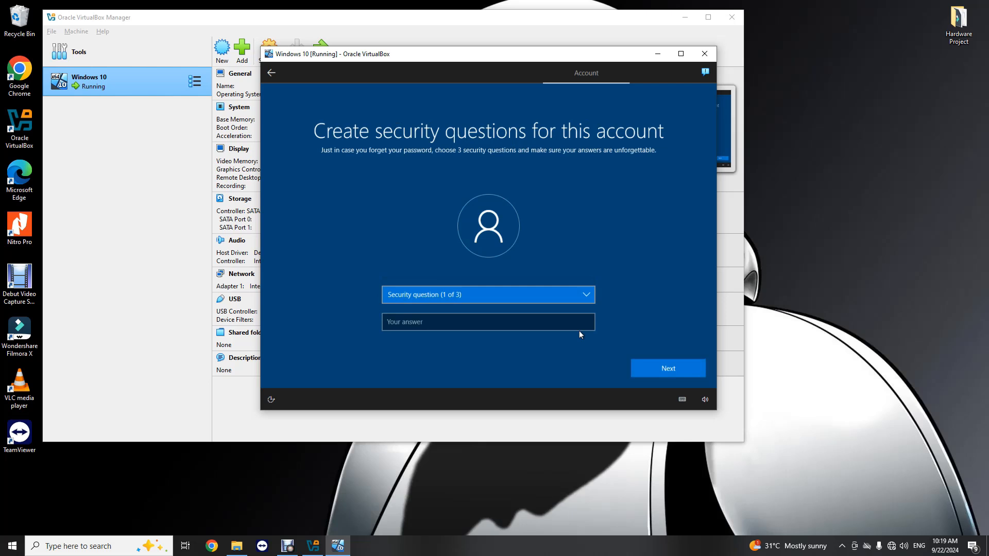
- Choose the first pet's name security question and enter its answer
click(588, 296)
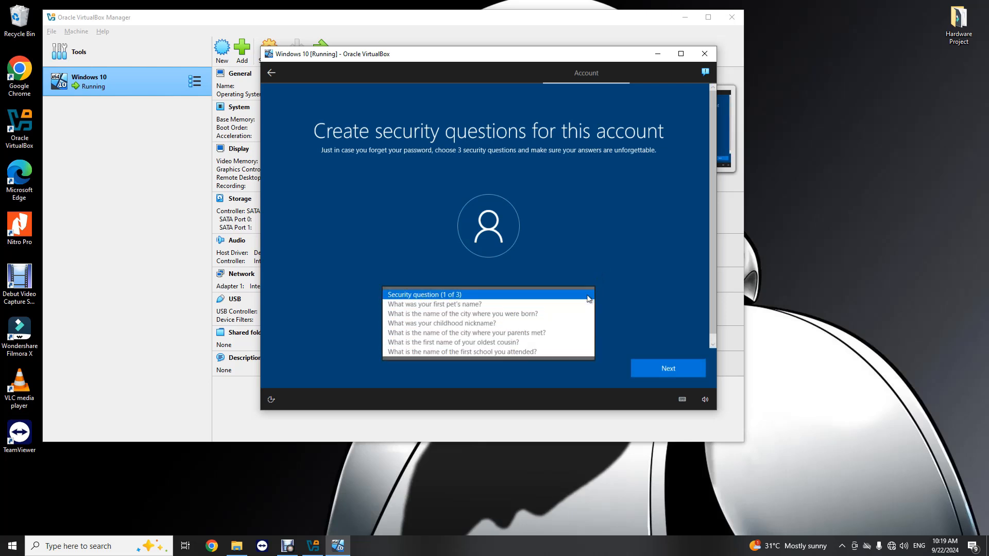
click(477, 305)
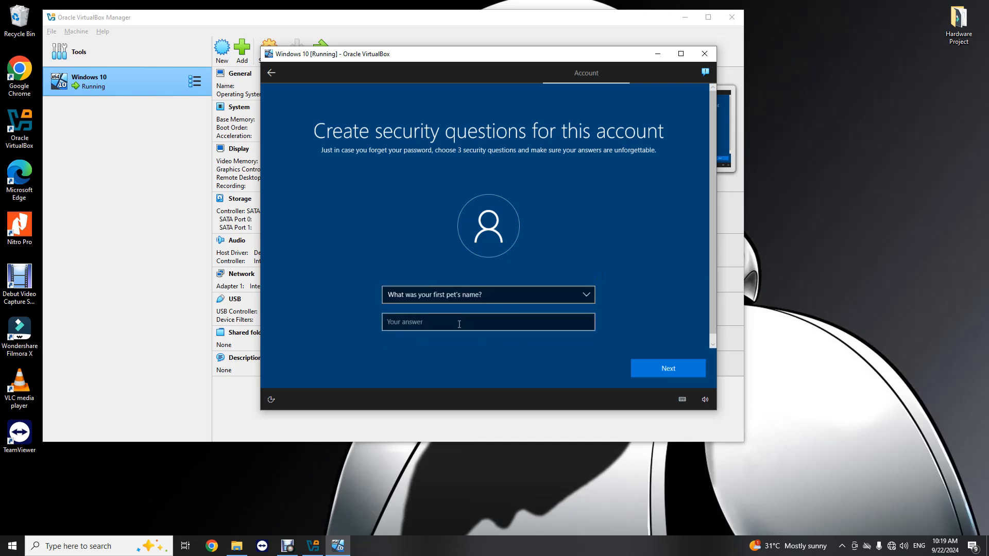
click(459, 324)
key(BackSpace)
key(BackSpace)
key(BackSpace)
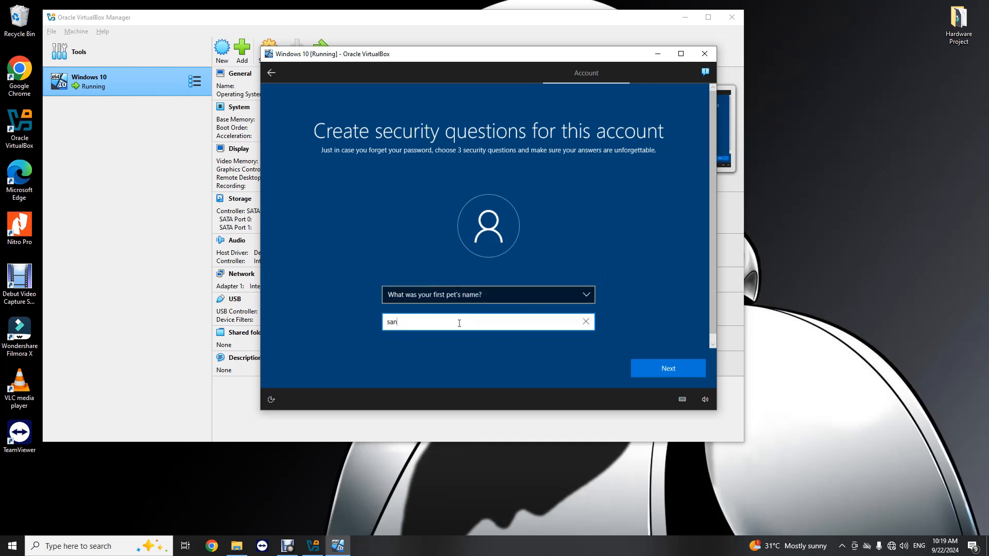
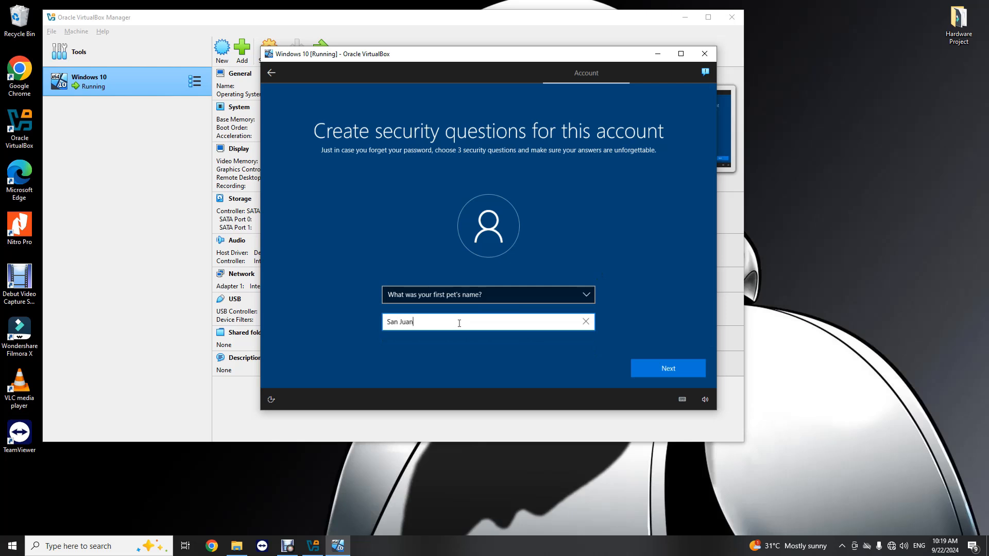
click(647, 363)
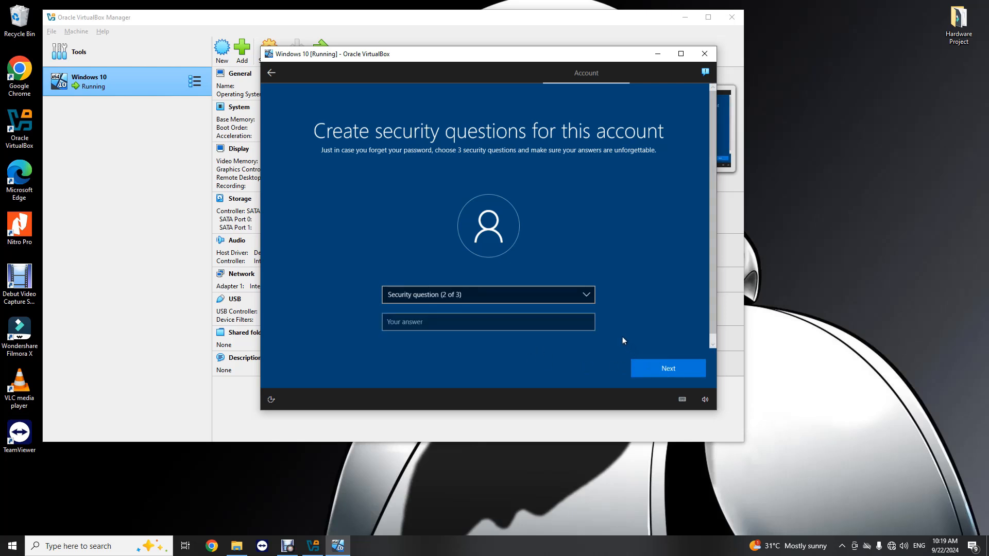
- Choose the city-you-were-born-in security question and enter its answer
click(578, 299)
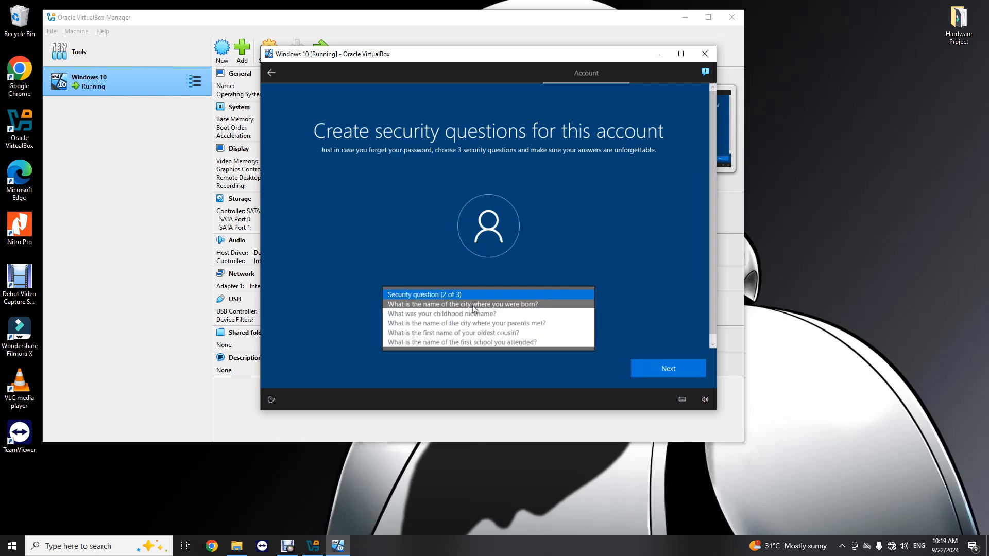
key(Return)
click(456, 322)
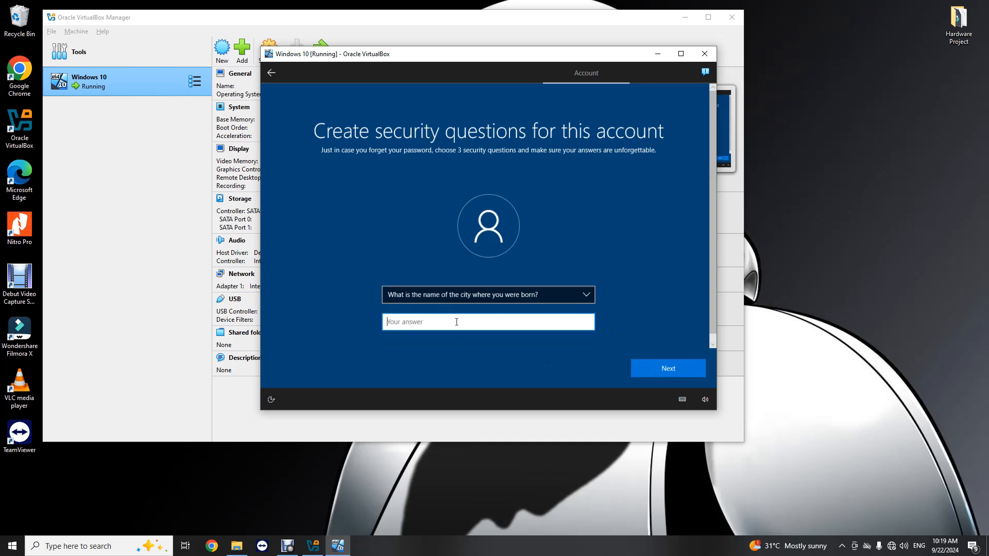
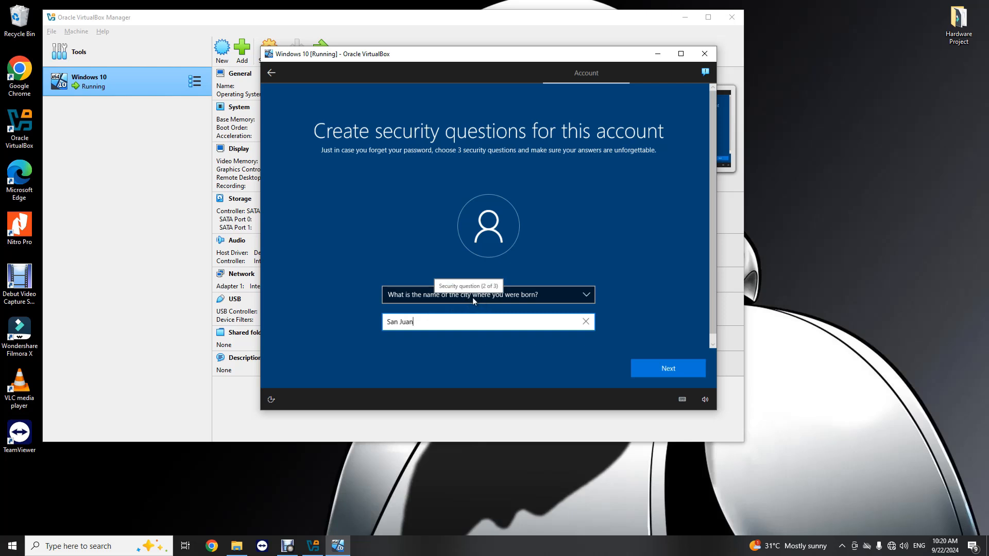
click(664, 369)
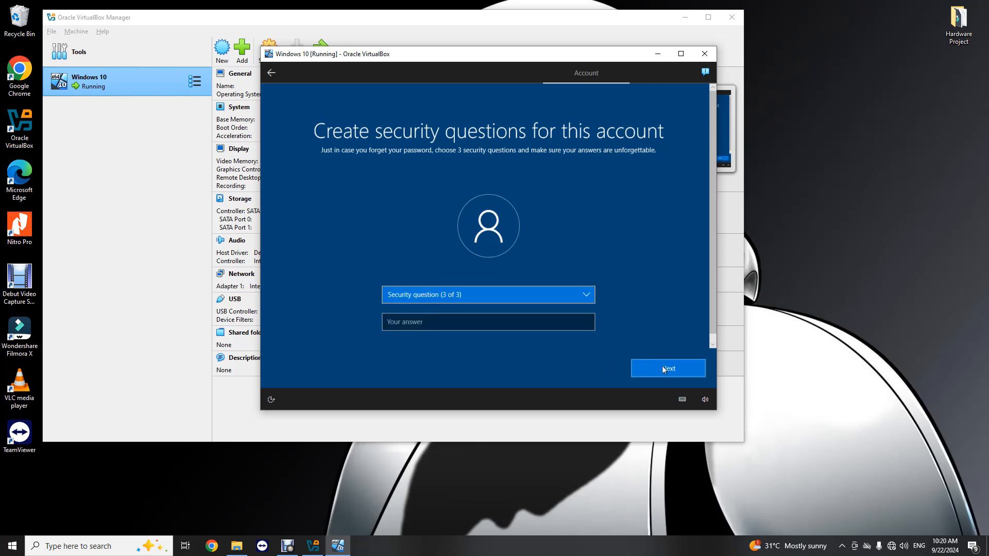
- Choose the childhood nickname security question, answer it, and submit all three
click(583, 292)
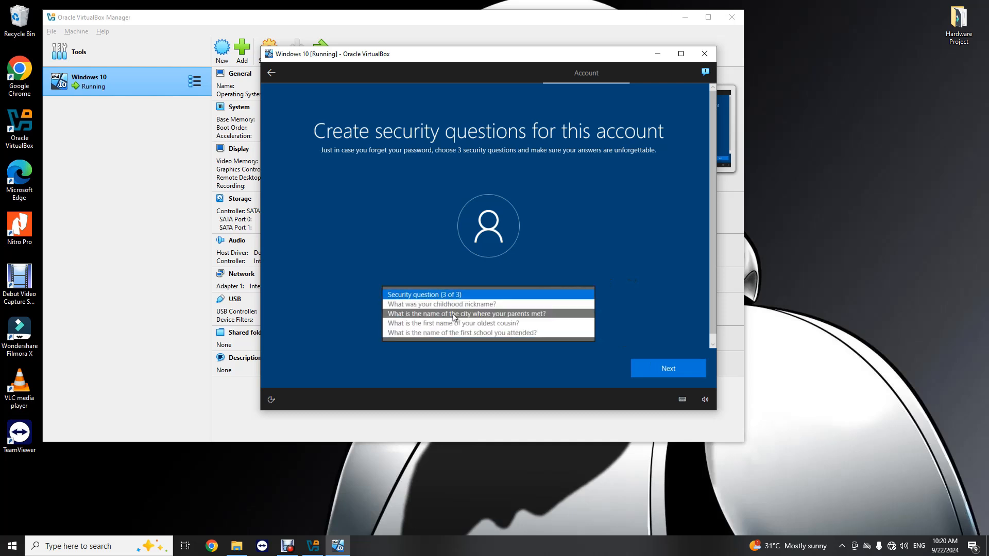
click(440, 307)
click(420, 323)
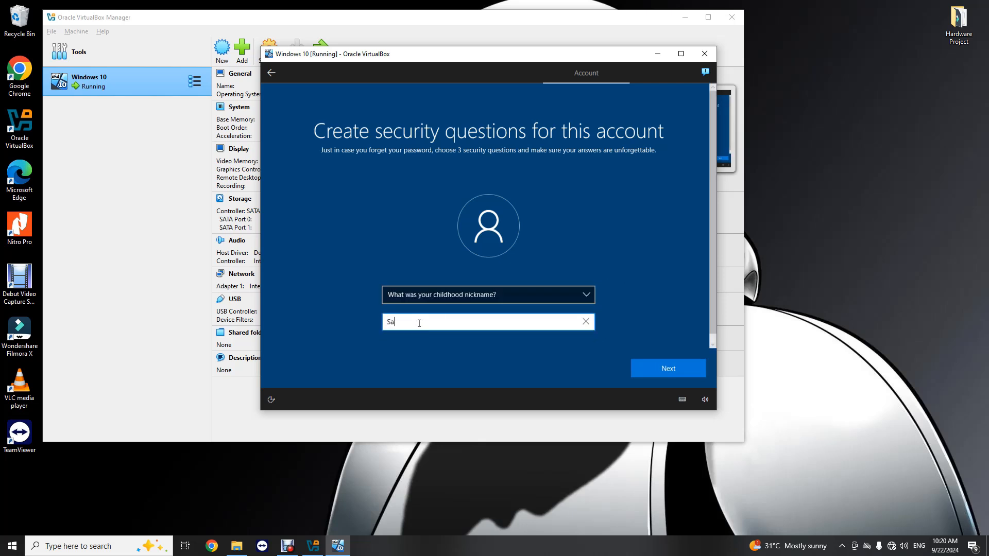
click(676, 369)
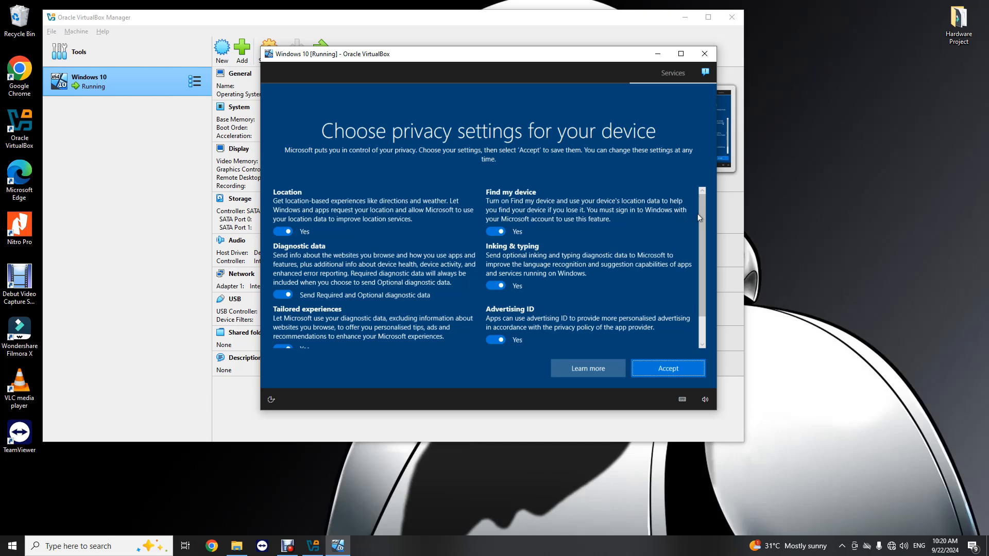
- Set diagnostic data to required only; turn off inking & typing, advertising ID, tailored experiences
scroll(704, 226, down, 2)
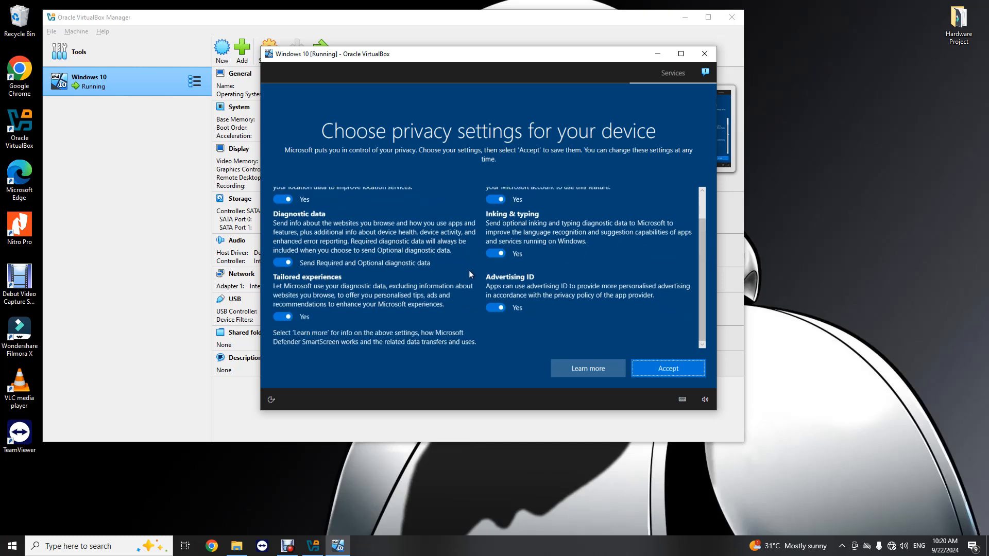
scroll(469, 274, up, 2)
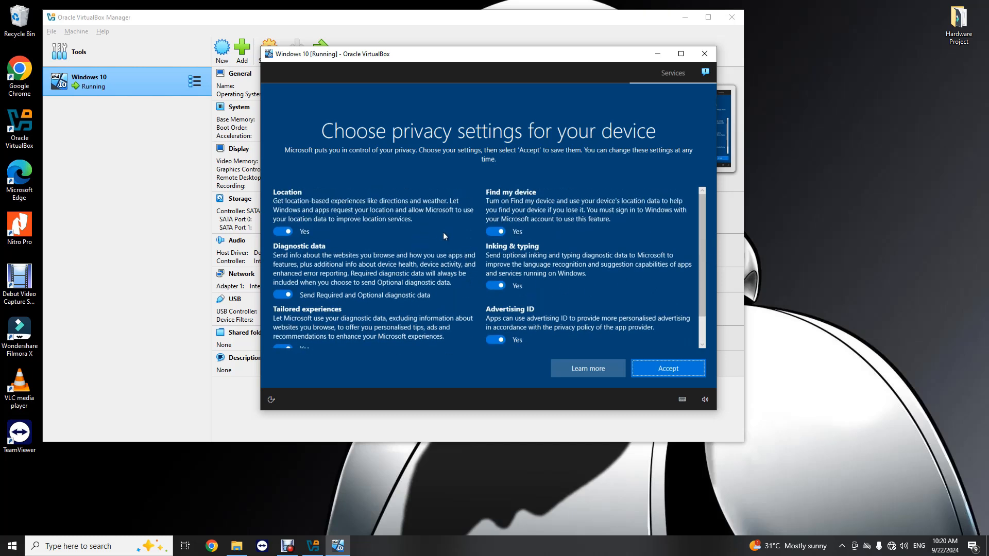
scroll(443, 232, down, 1)
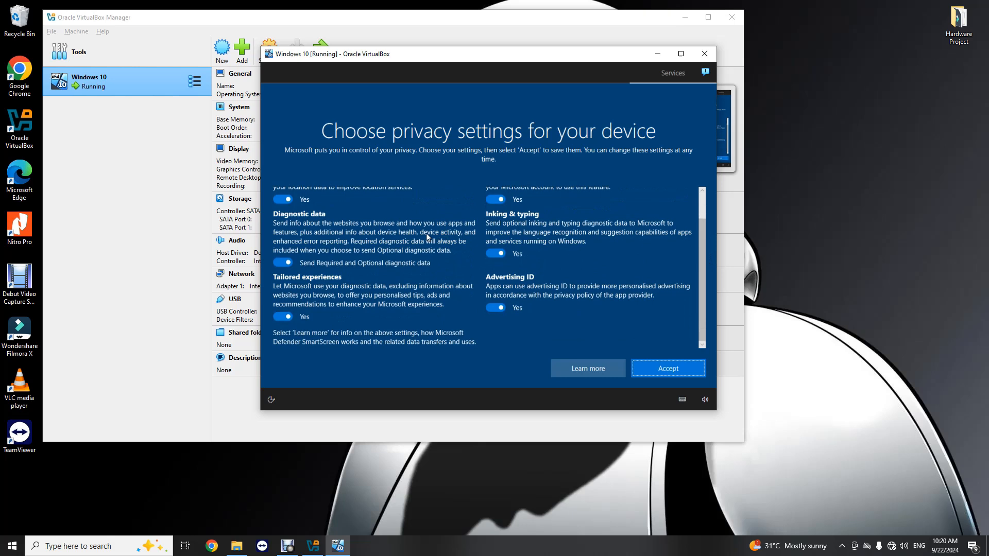
click(284, 262)
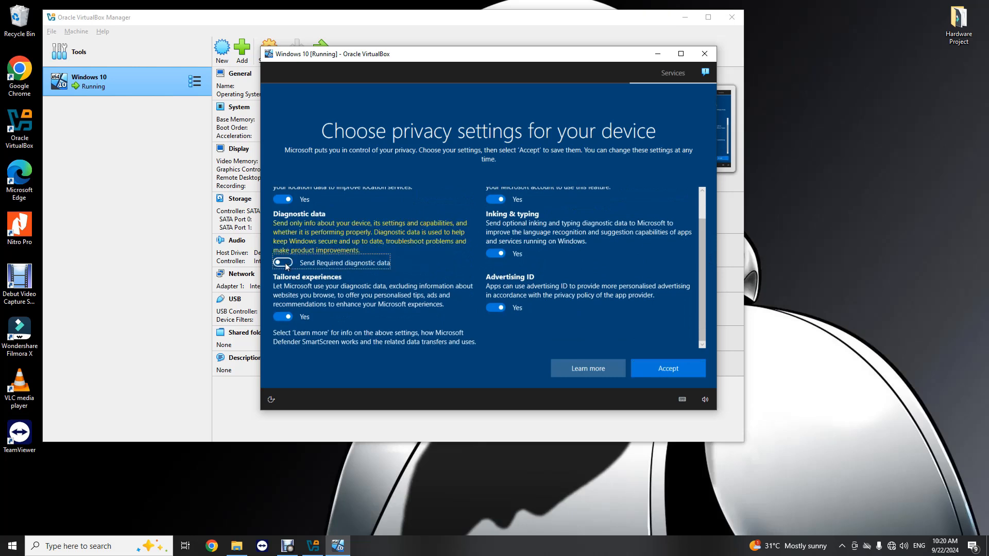
click(499, 254)
click(496, 308)
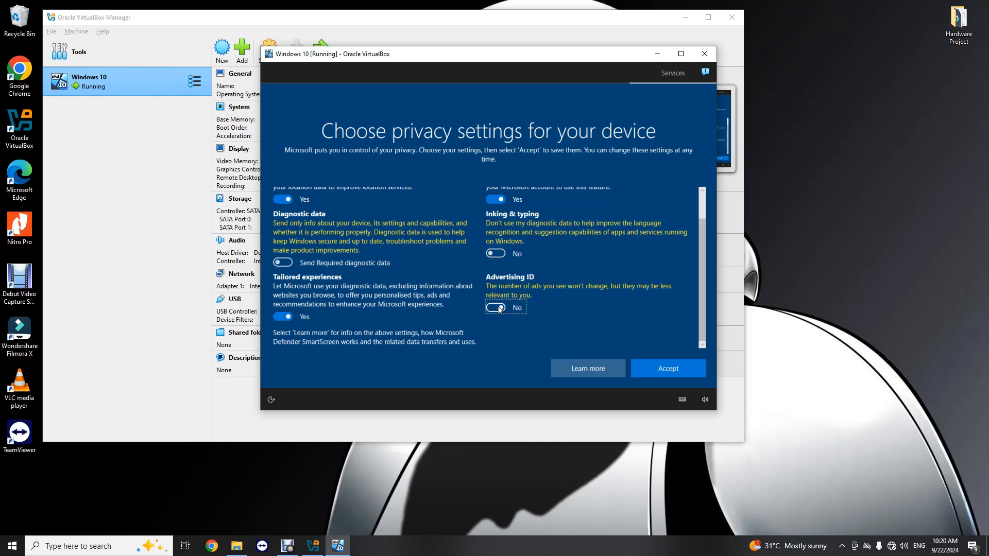
click(284, 317)
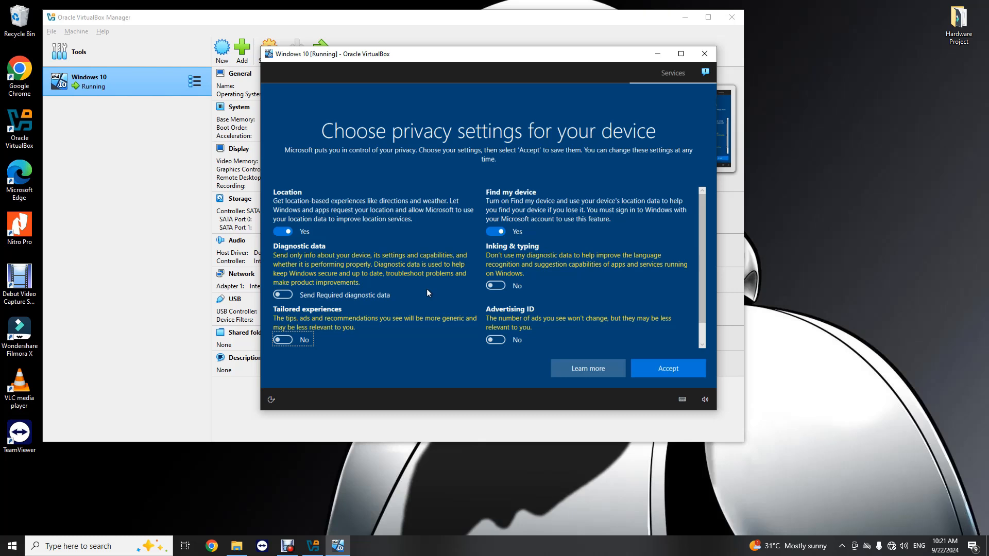
- Accept the privacy settings and decline Cortana with Not now
click(667, 370)
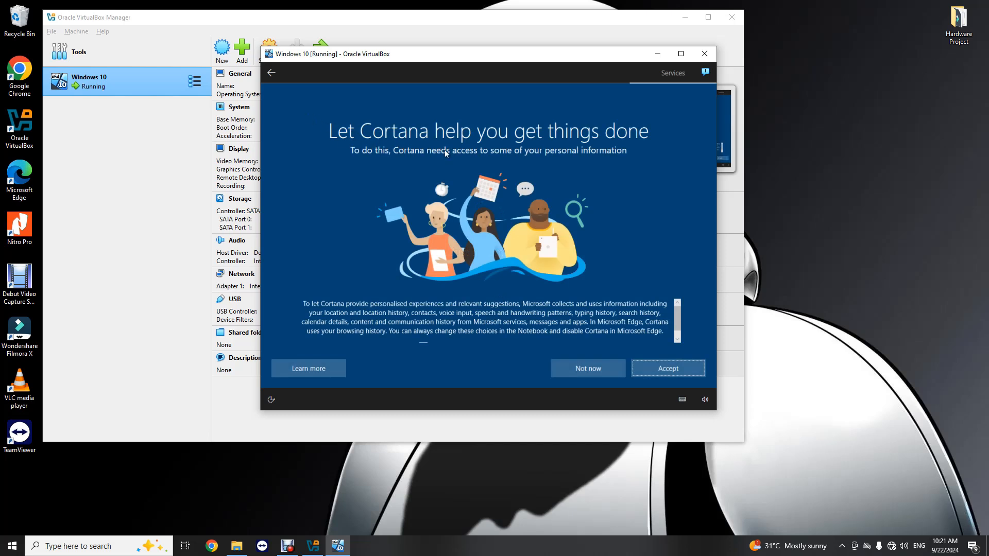
click(593, 371)
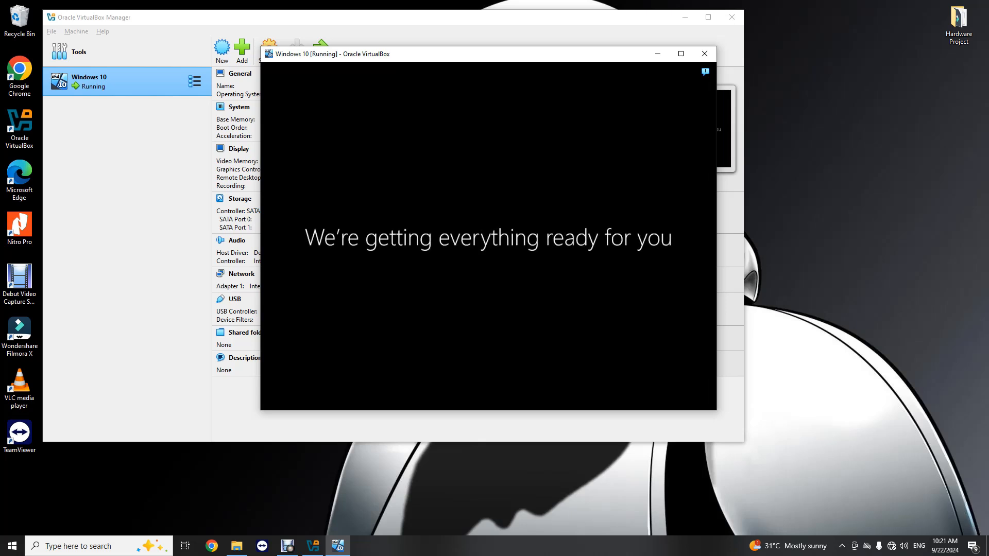
- Maximize the Windows 10 VM window, then open and close the VirtualBox notifications panel
click(681, 54)
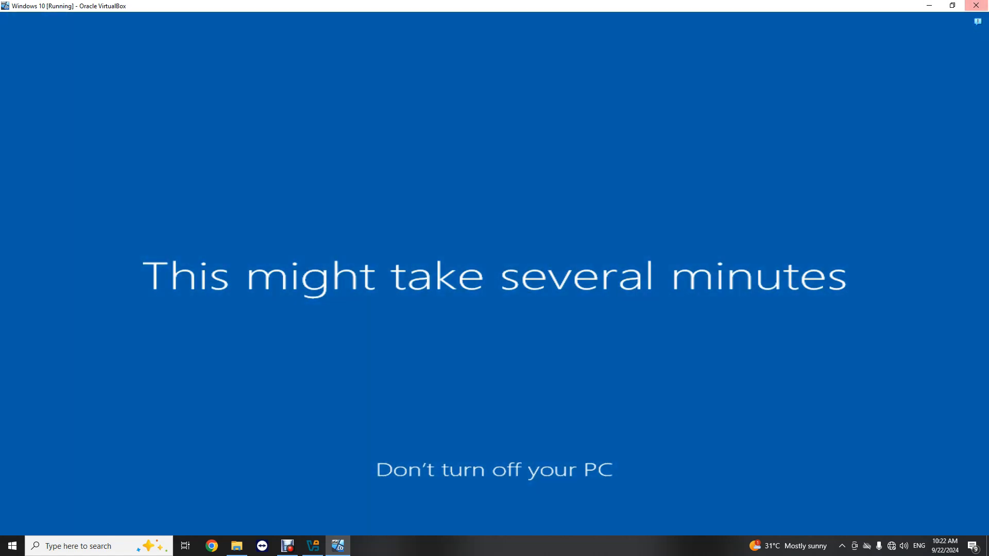
click(978, 25)
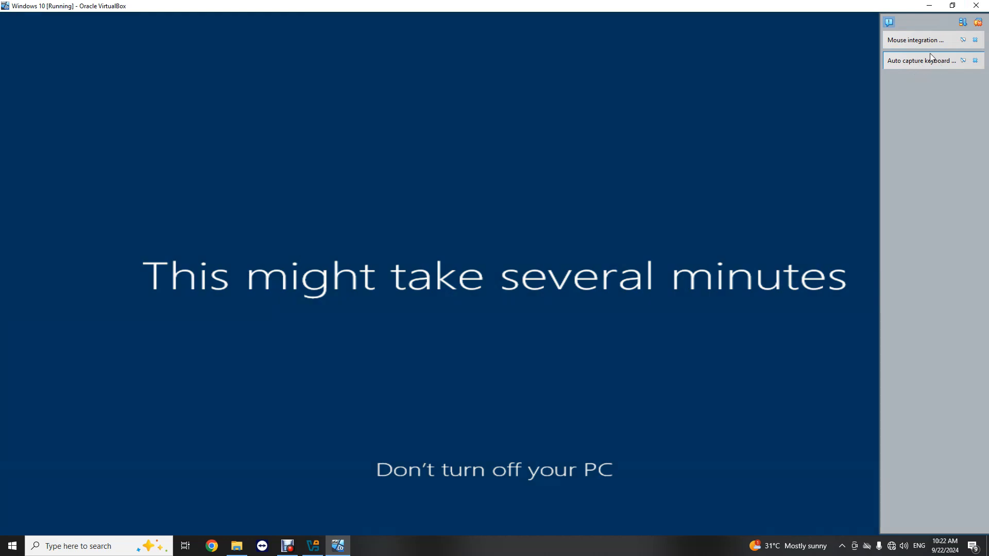
click(889, 21)
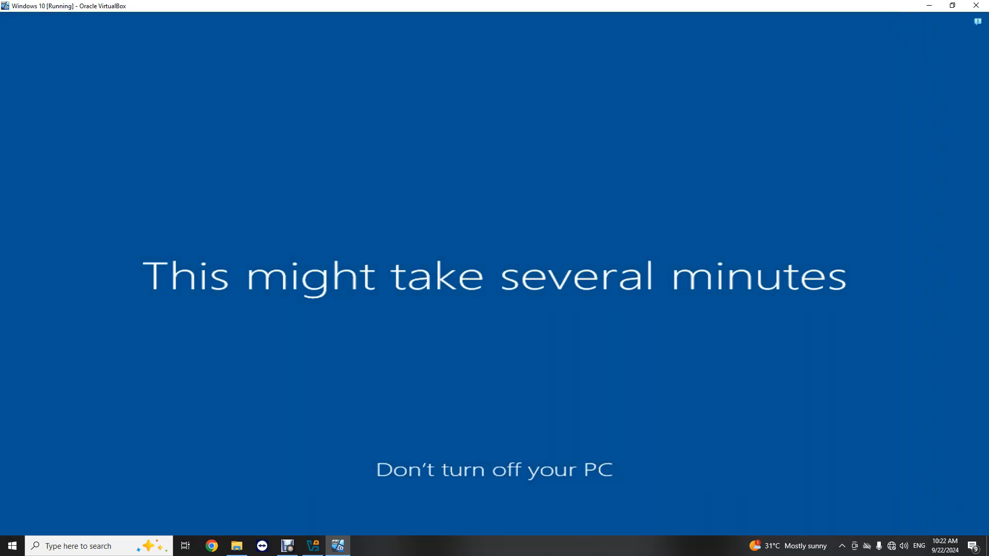
- Restore the VM window and rearrange it and the VirtualBox Manager on the desktop
click(952, 6)
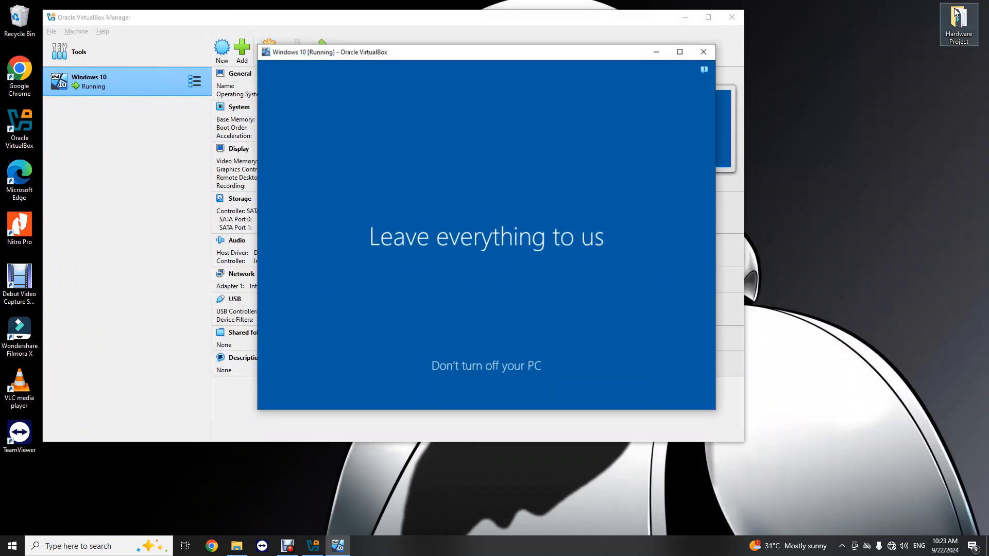
drag(484, 61, 630, 76)
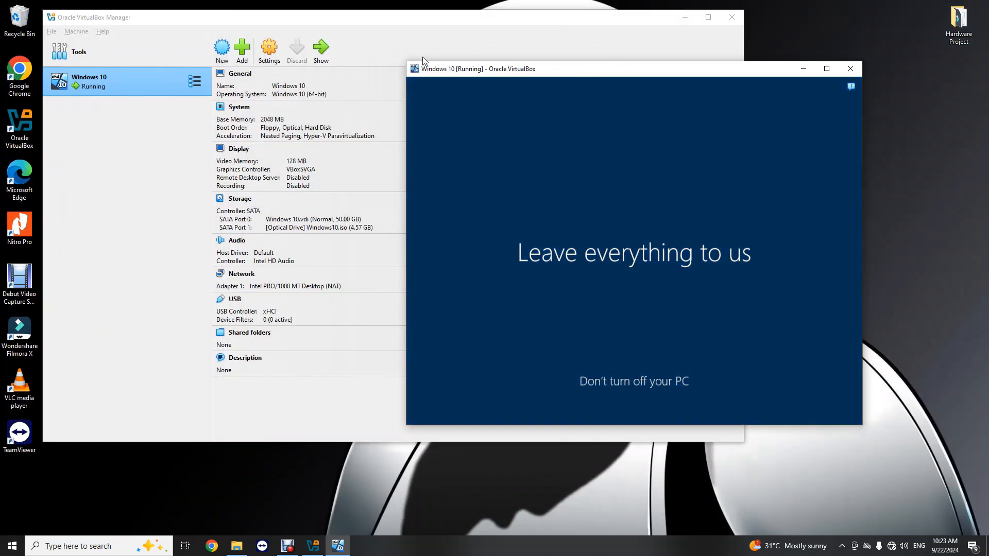
drag(377, 16, 349, 37)
click(772, 135)
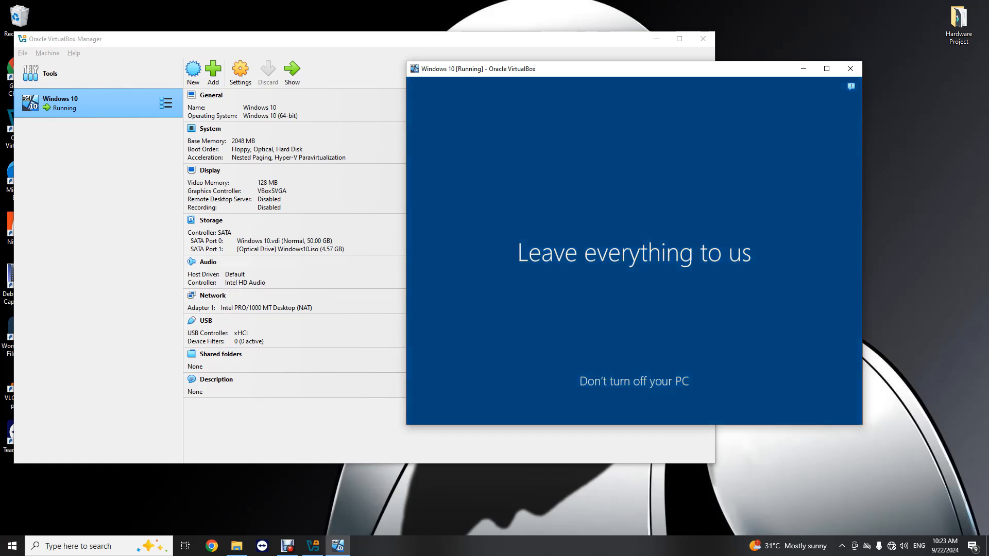
drag(682, 73, 631, 56)
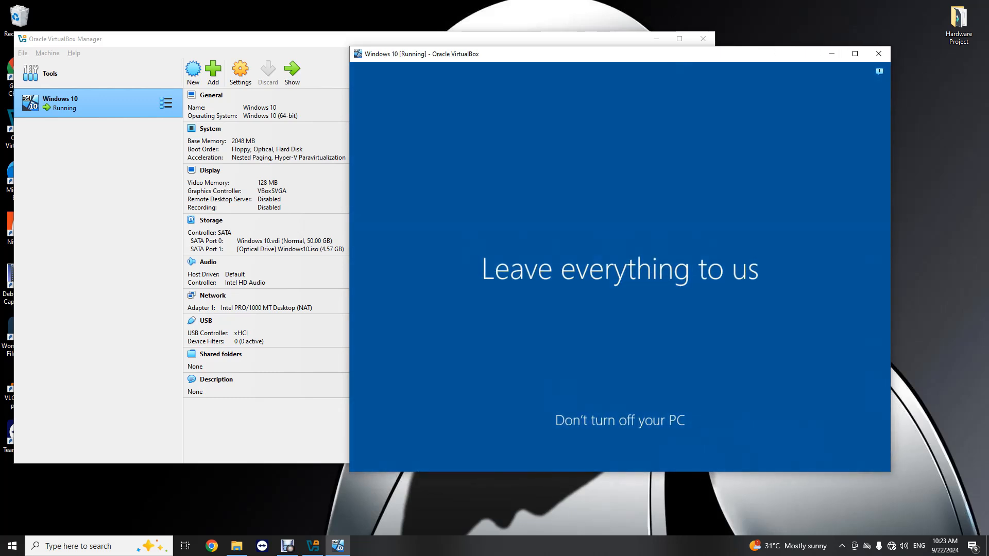
drag(675, 54, 466, 46)
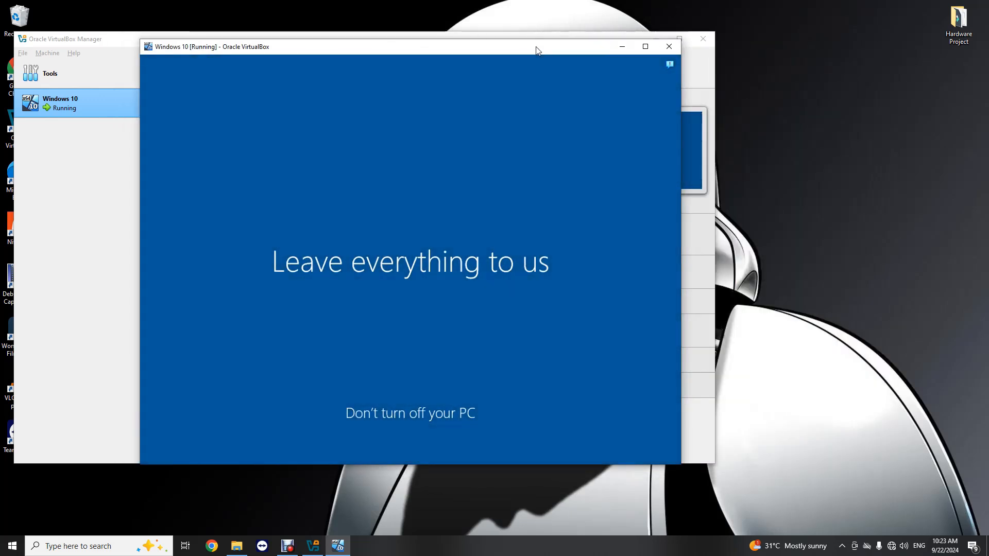
drag(534, 46, 533, 42)
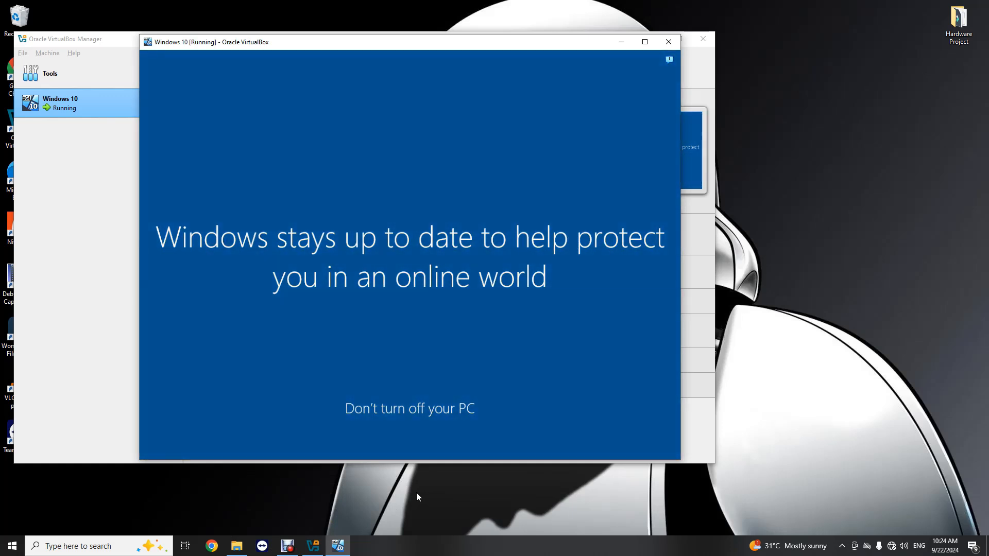
- Move the screen recorder window aside and pause recording while Windows setup continues
click(287, 546)
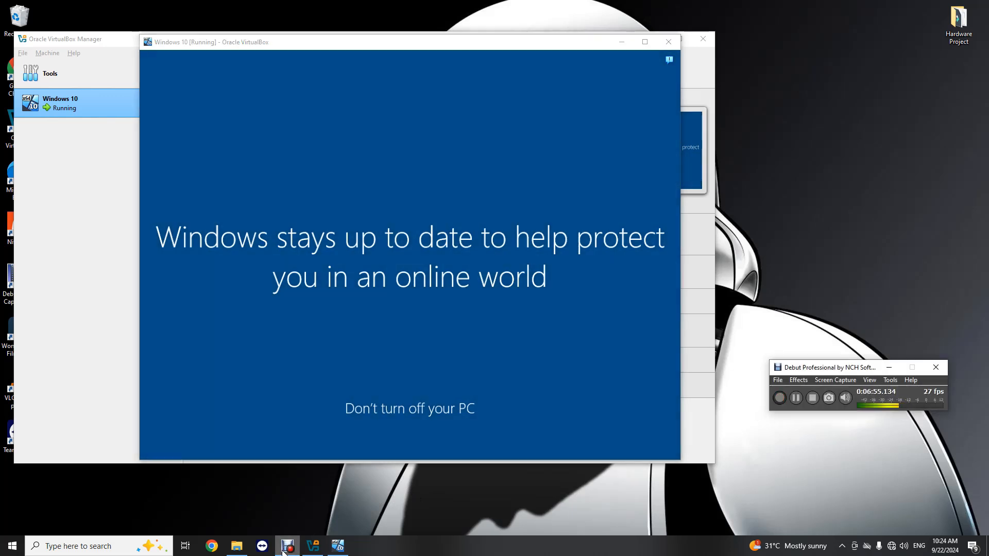
drag(883, 406, 892, 493)
click(919, 491)
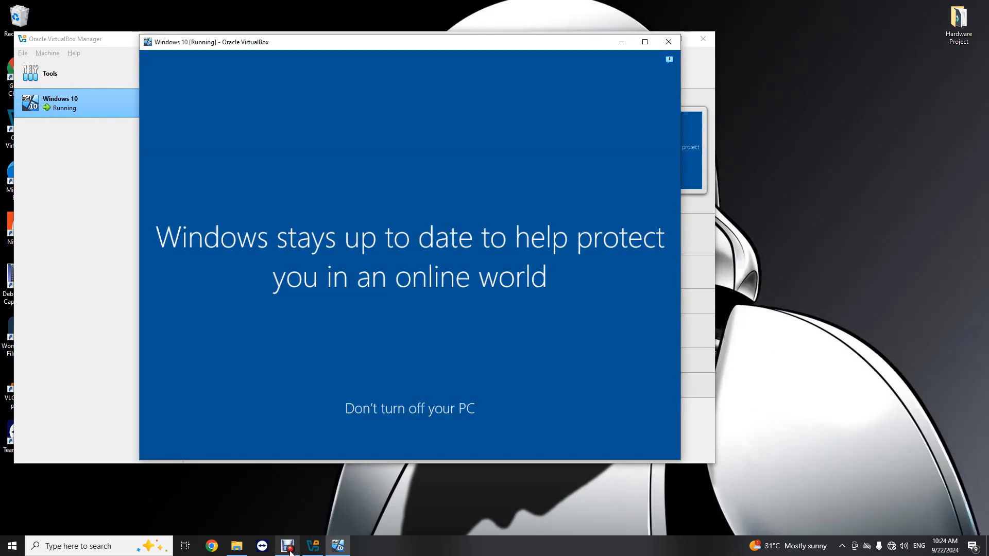
mouse_move(289, 550)
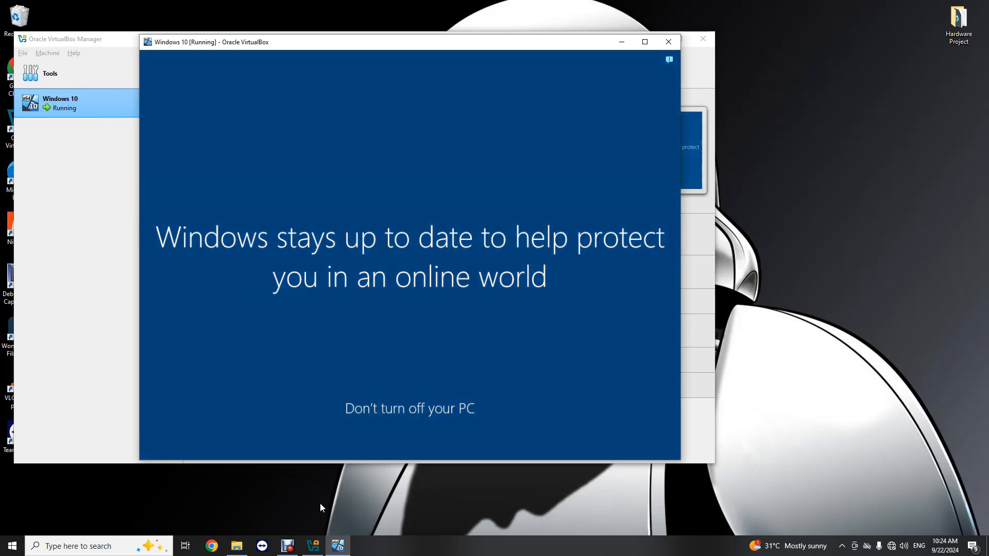
click(287, 546)
click(796, 398)
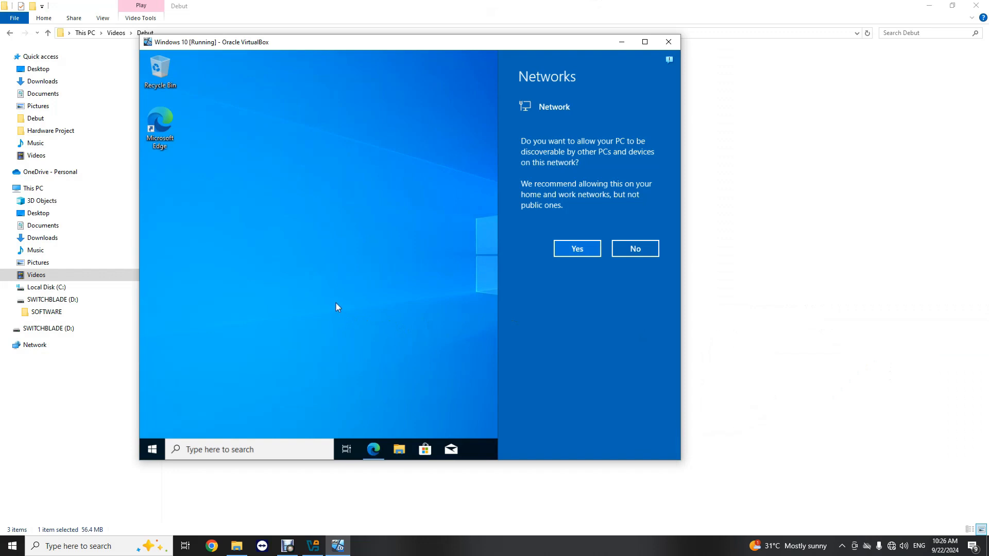
- Maximize the VM, answer Yes to network discoverability, and choose Maybe later on the Edge offer
click(645, 42)
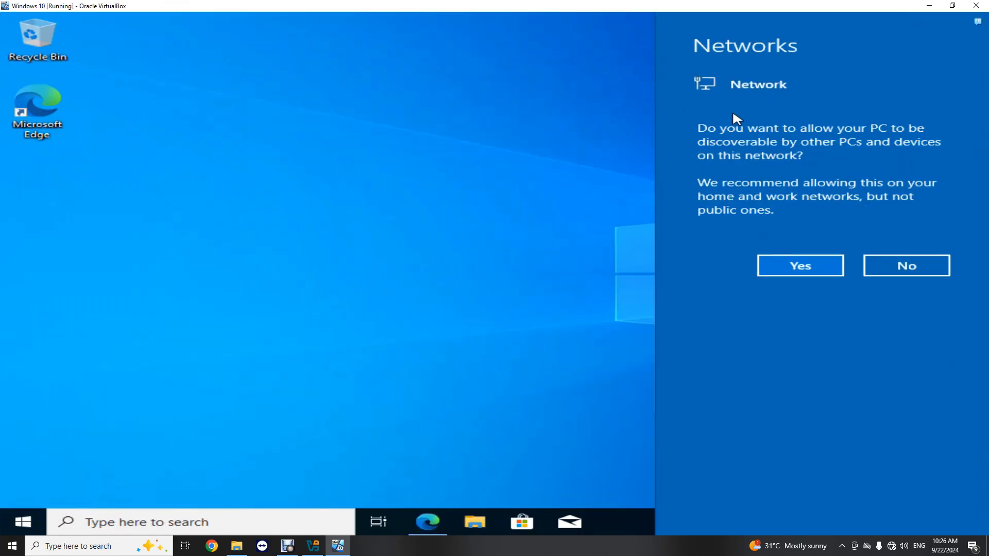
click(799, 270)
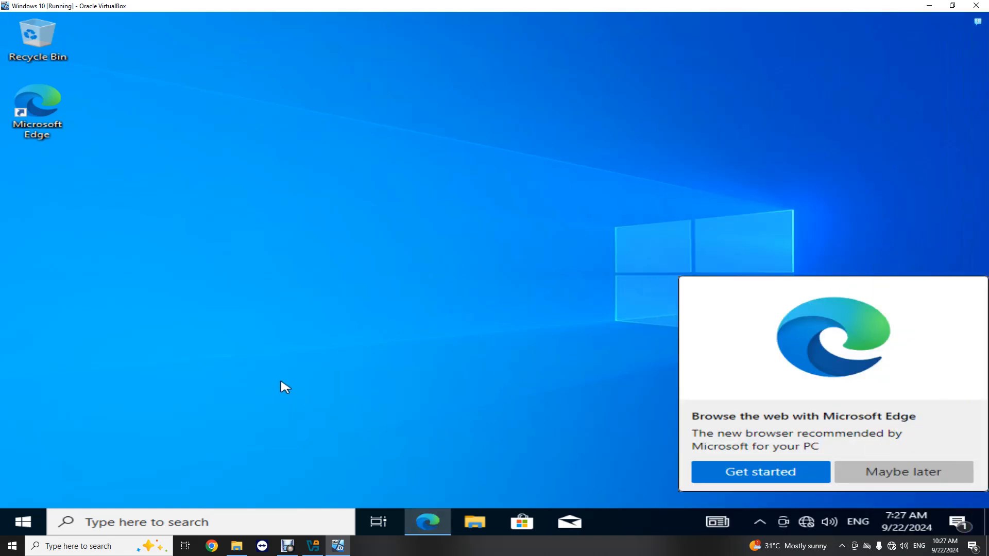
click(901, 473)
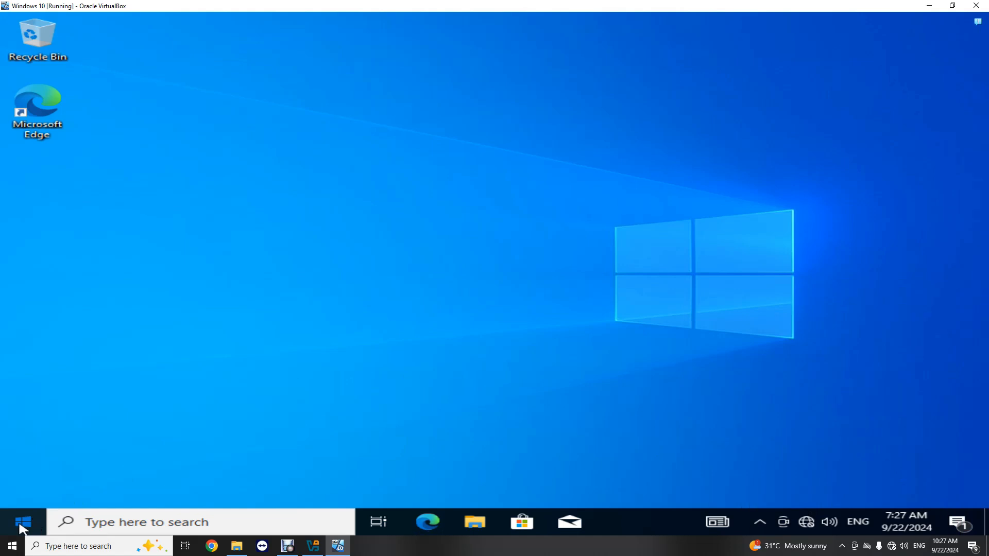
- Open Windows Settings from the guest's Start menu and go to System > Display
click(23, 528)
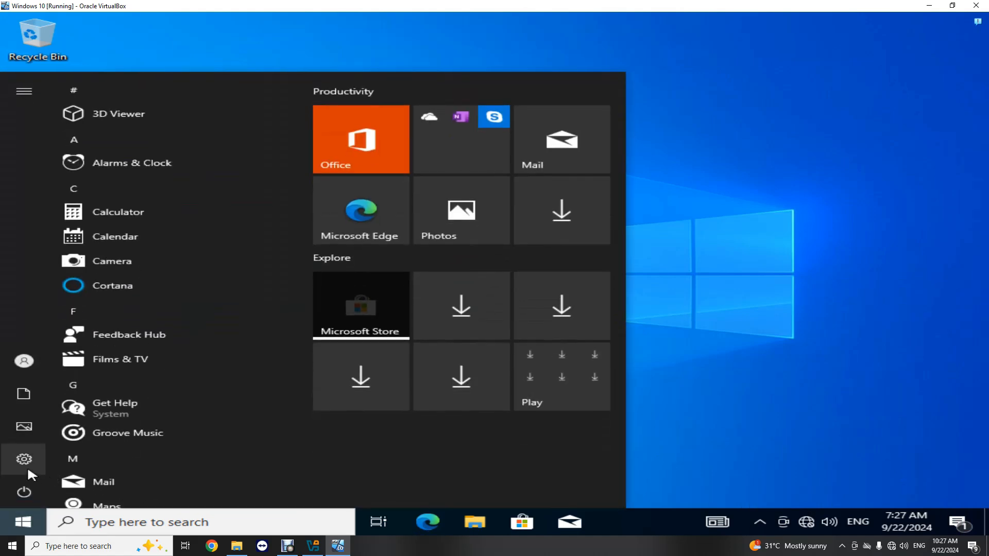
mouse_move(31, 470)
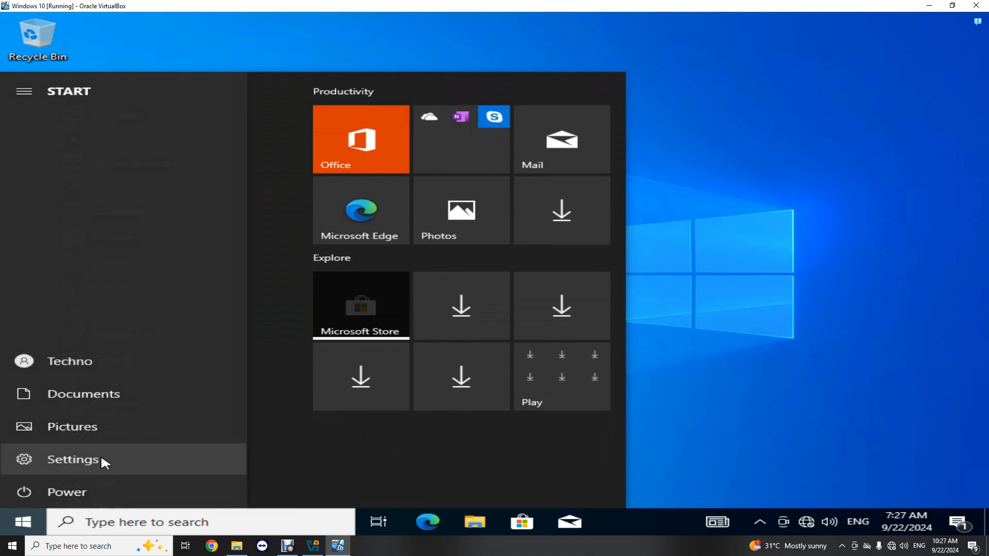
click(32, 455)
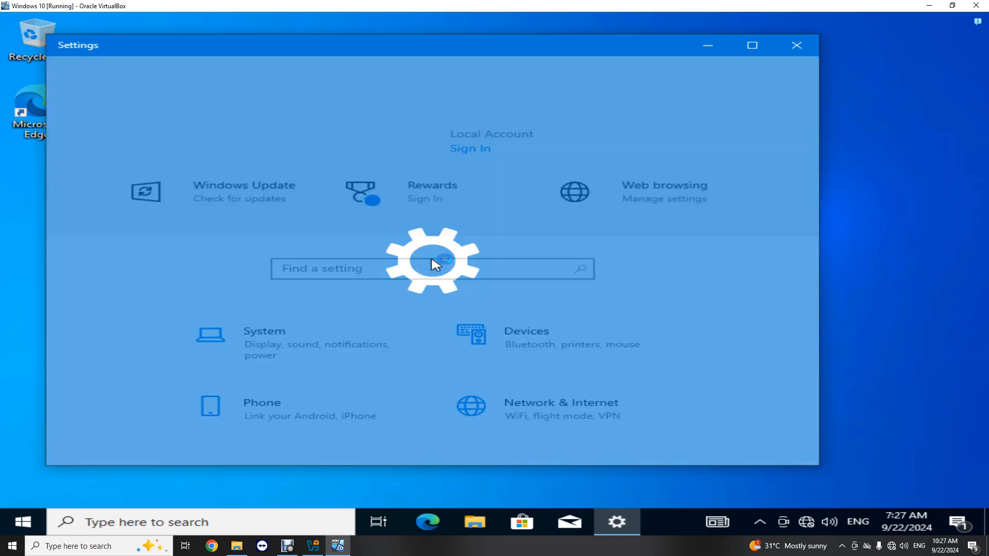
scroll(463, 329, down, 5)
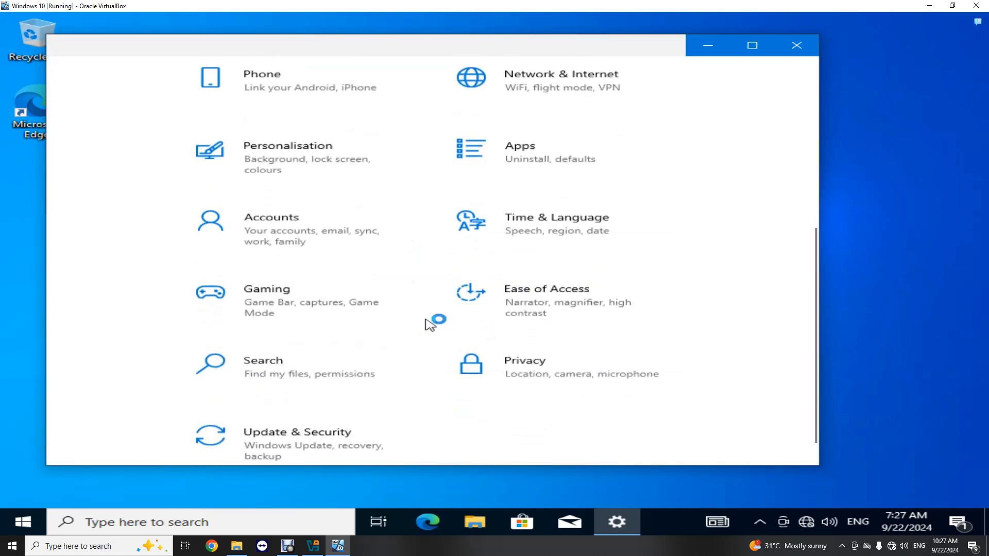
scroll(312, 423, up, 5)
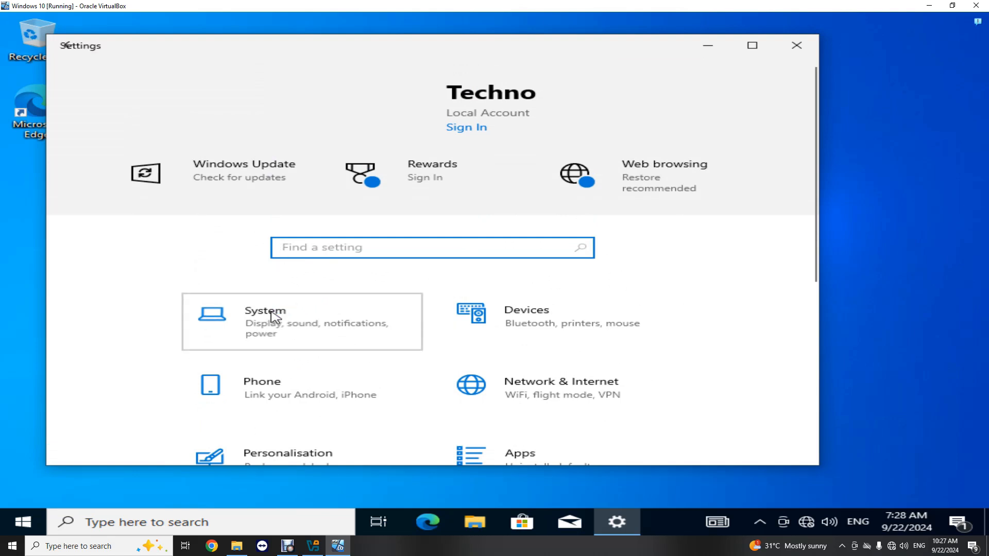
click(273, 311)
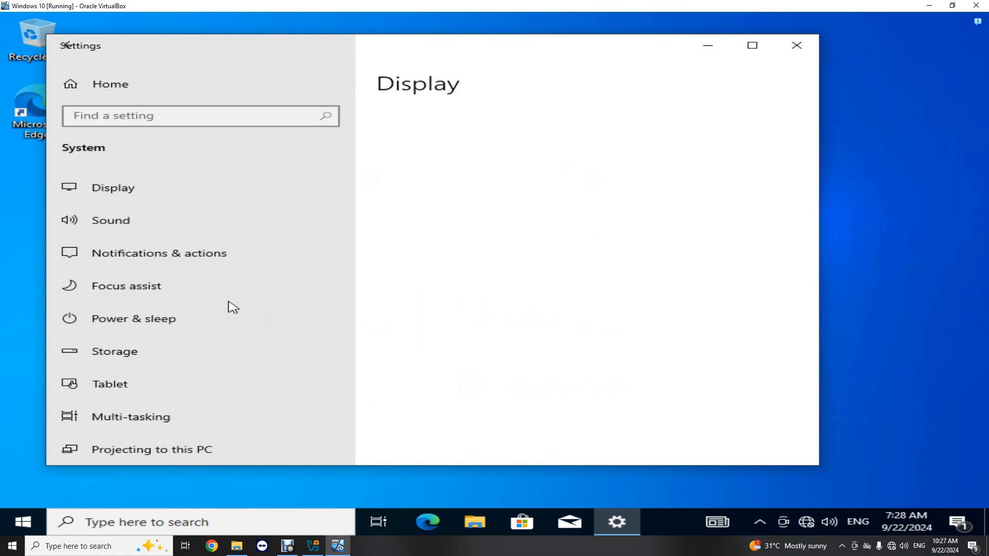
scroll(227, 307, down, 5)
- Open System > About and check Installed RAM 2.00 GB and Edition Windows 10 Pro
click(129, 395)
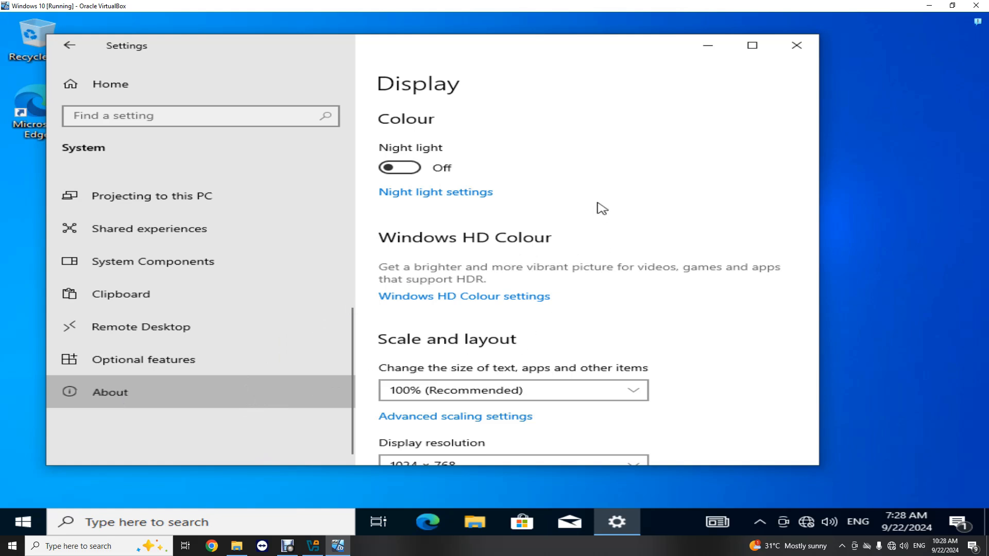
scroll(587, 205, up, 5)
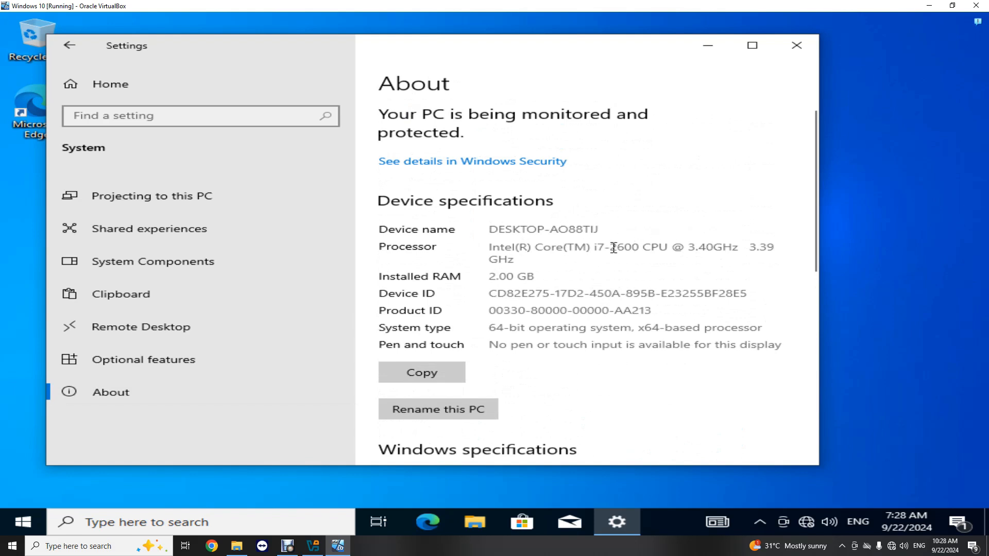
scroll(539, 268, down, 2)
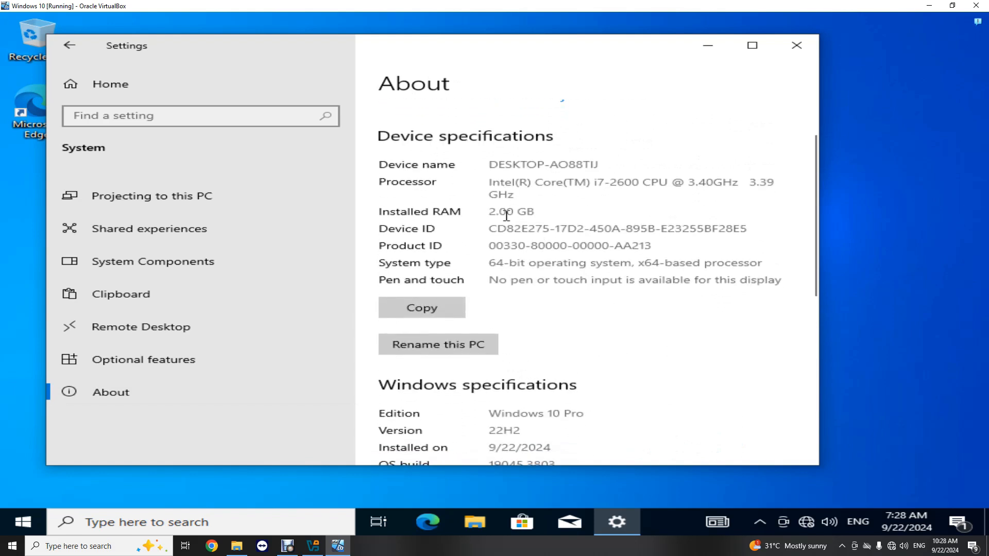
mouse_move(496, 213)
mouse_down()
mouse_move(534, 212)
mouse_move(489, 212)
mouse_up()
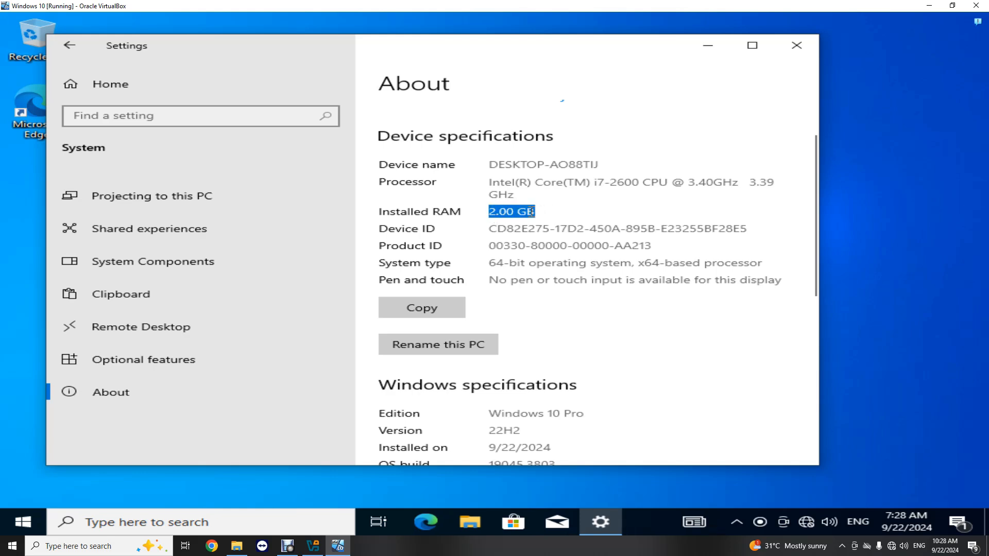
scroll(545, 241, down, 4)
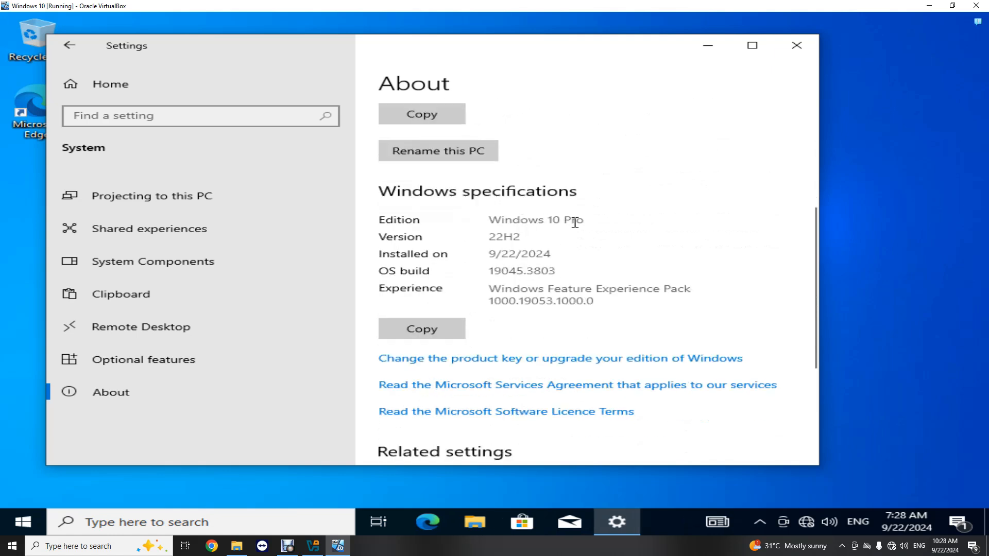
scroll(587, 278, up, 5)
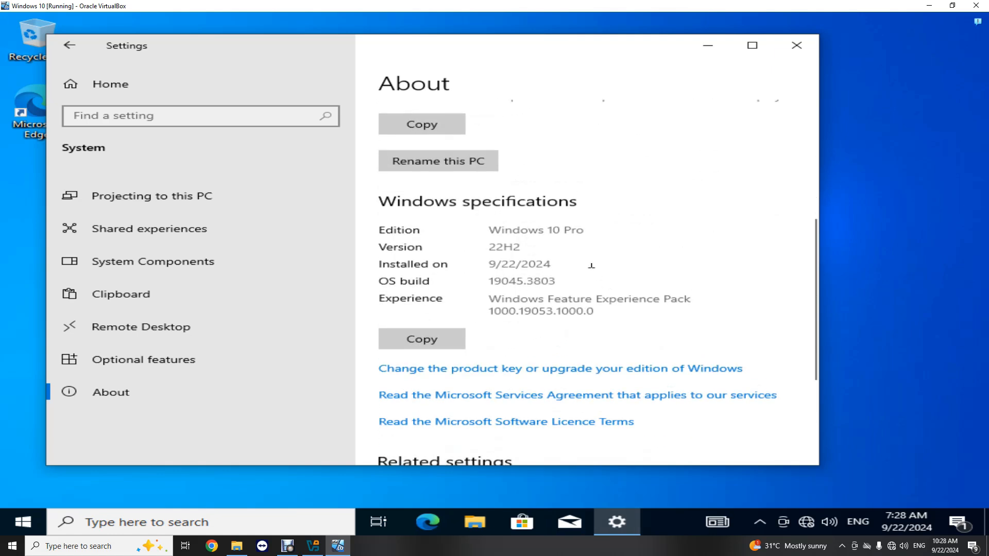
- Close Settings and shut down the Windows 10 guest from Start > Power > Shut down
click(797, 45)
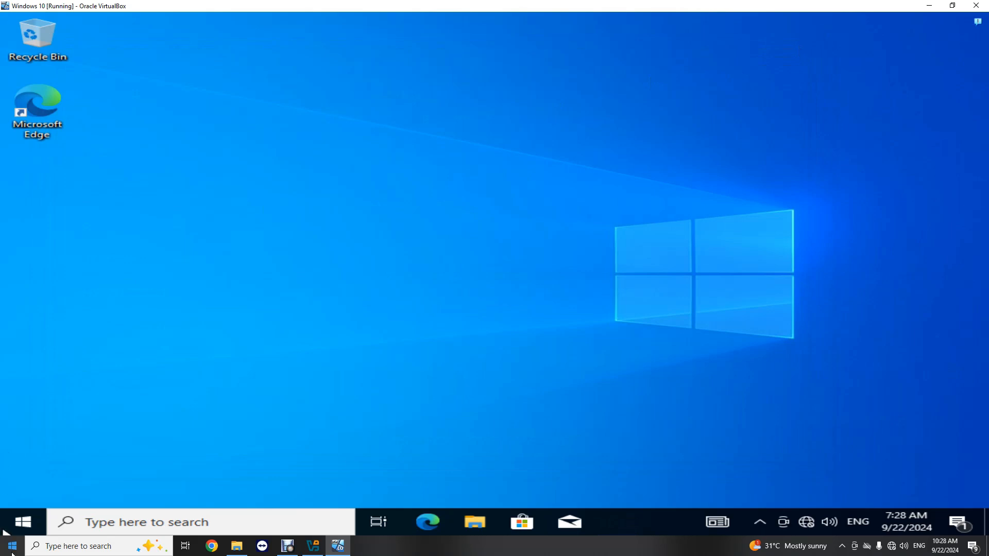
click(34, 516)
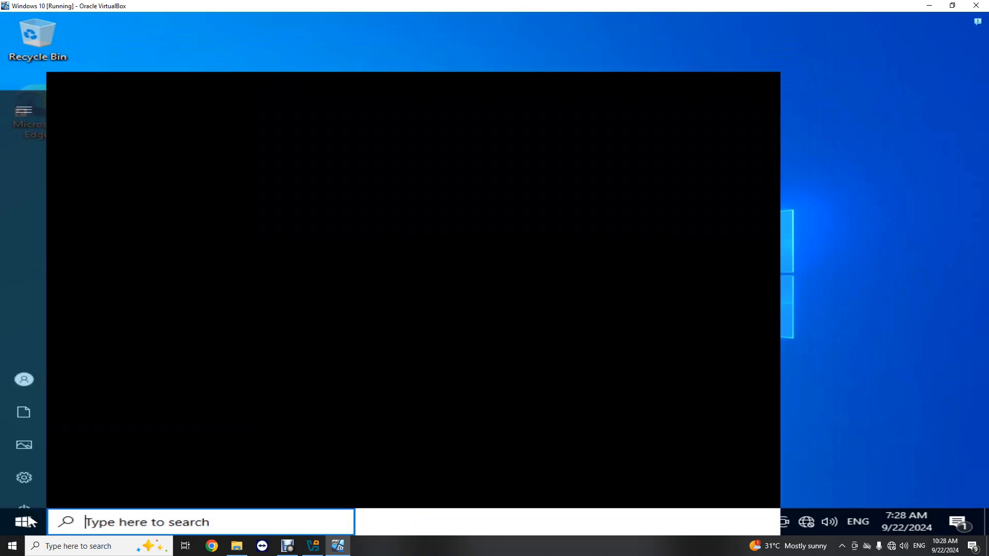
click(25, 492)
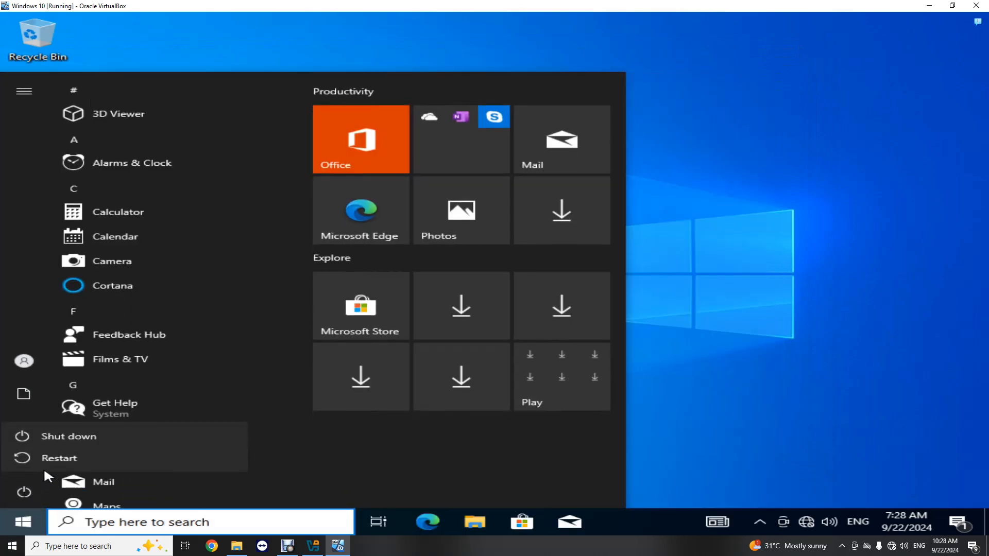
click(67, 439)
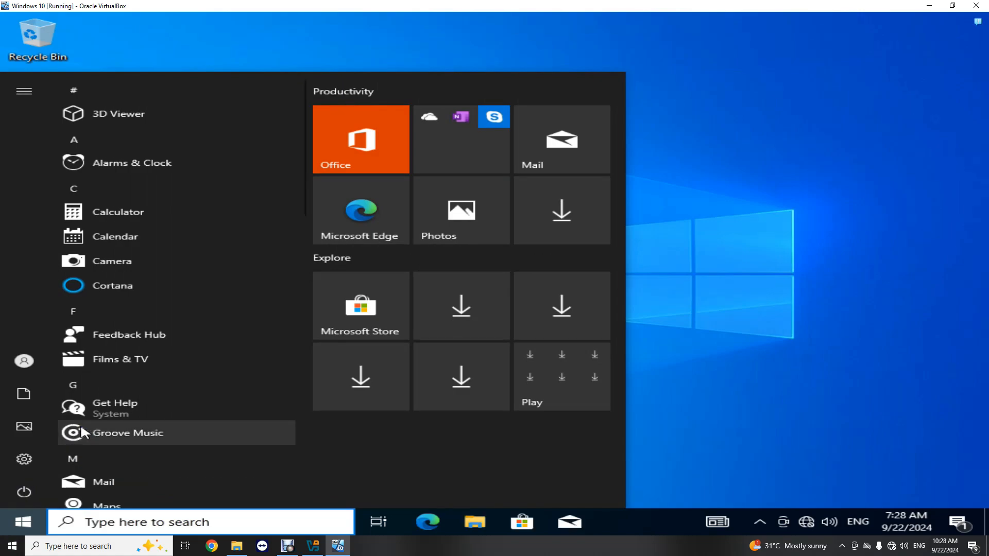